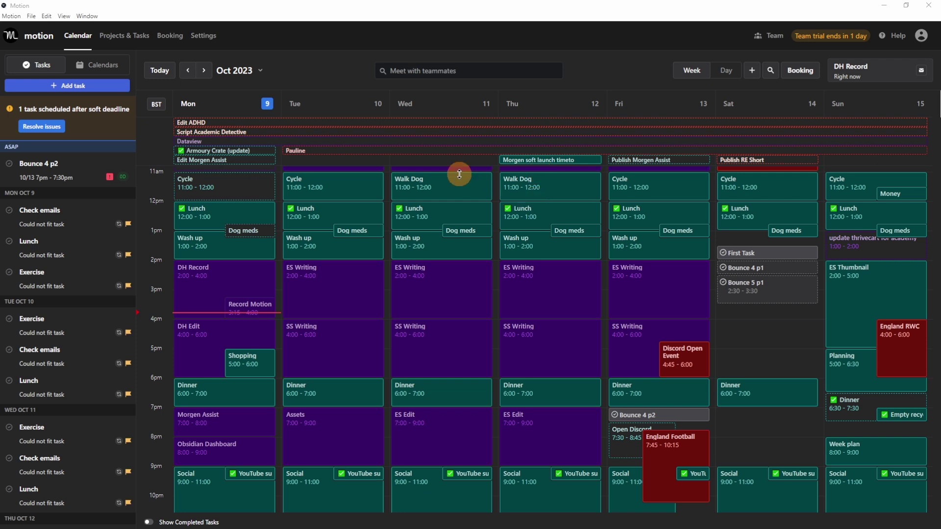
Step: Review the desktop app's keyboard shortcut settings and return to the calendar
click(203, 35)
click(60, 178)
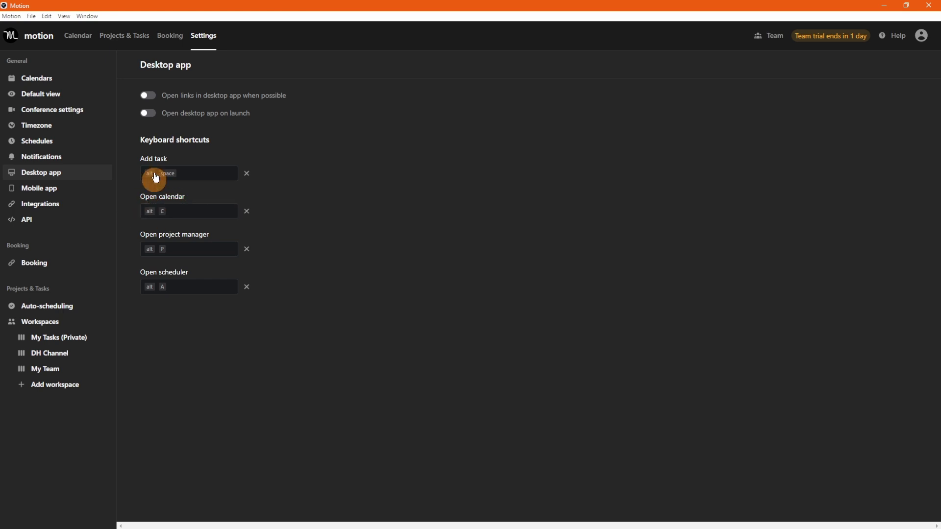
click(79, 36)
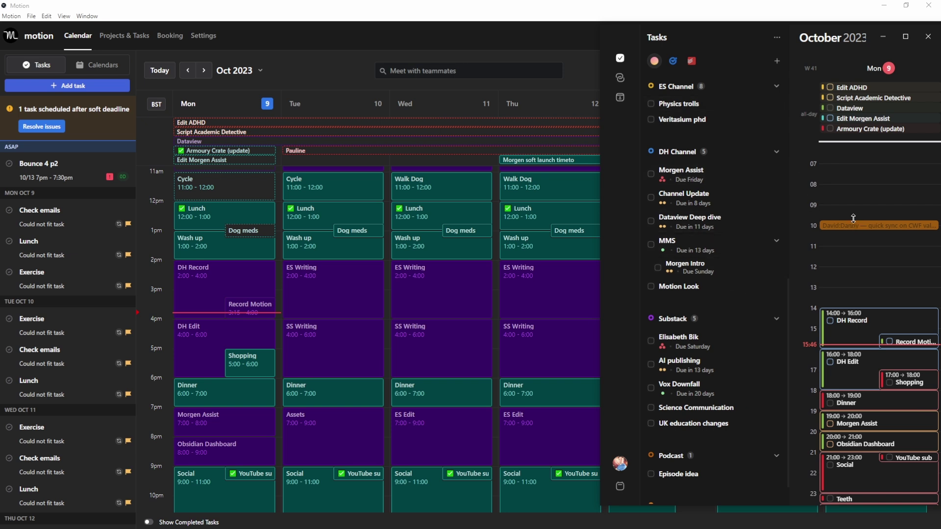
click(420, 172)
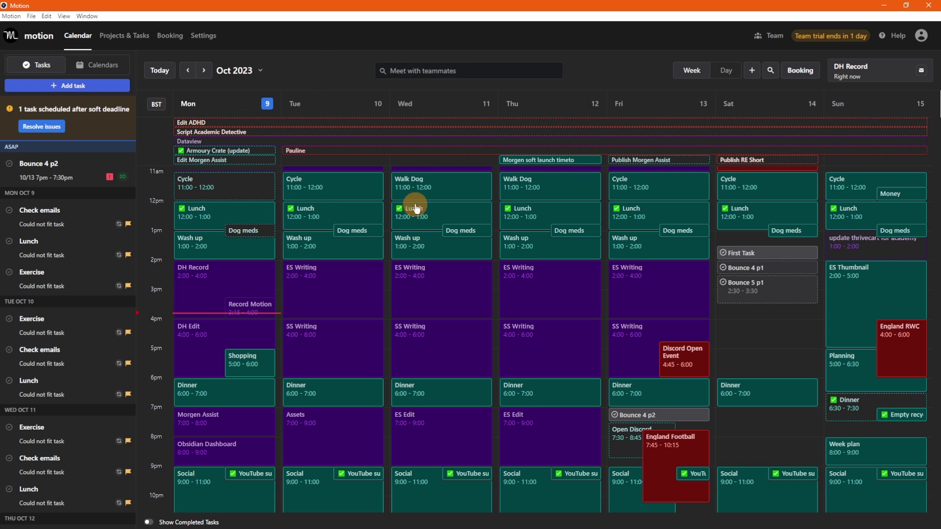
Step: Compare the calendar's day and week views, and recheck the desktop app's keyboard shortcut settings before returning to the calendar
click(725, 70)
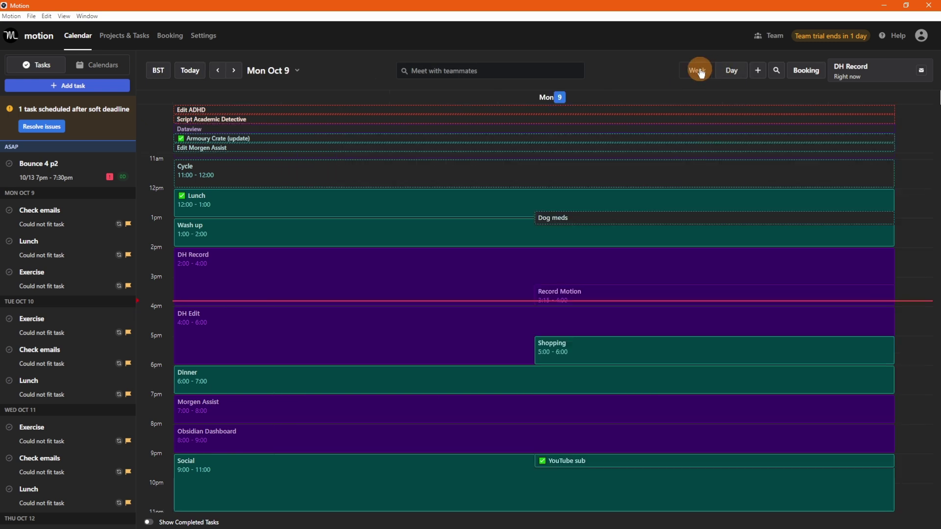
click(693, 71)
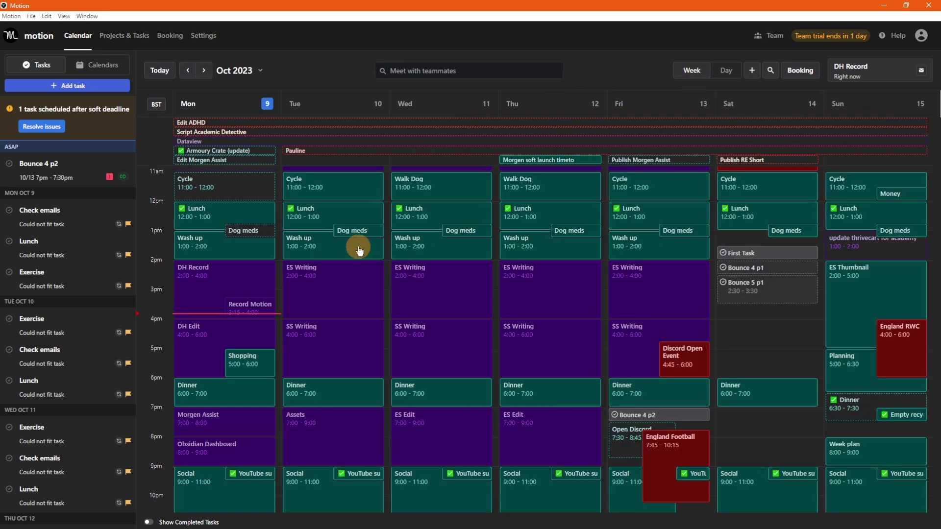
key(ctrl+comma)
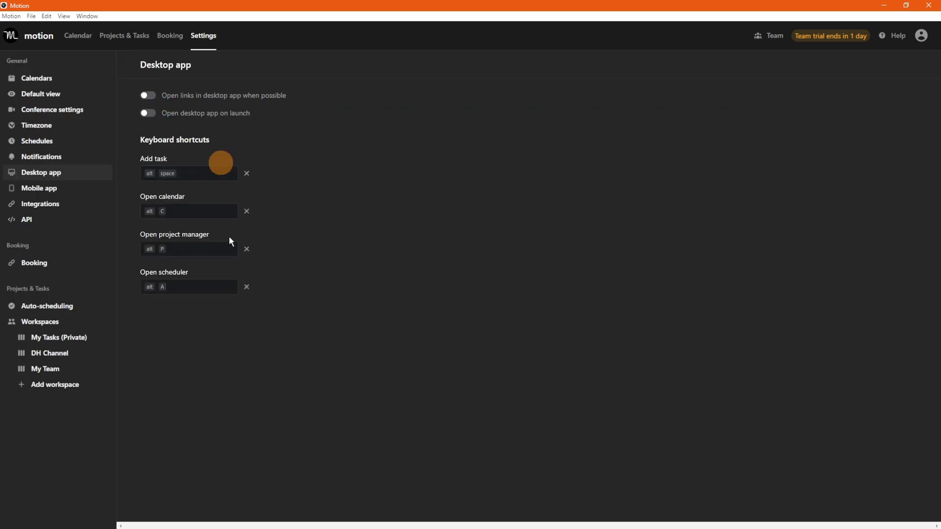
click(82, 38)
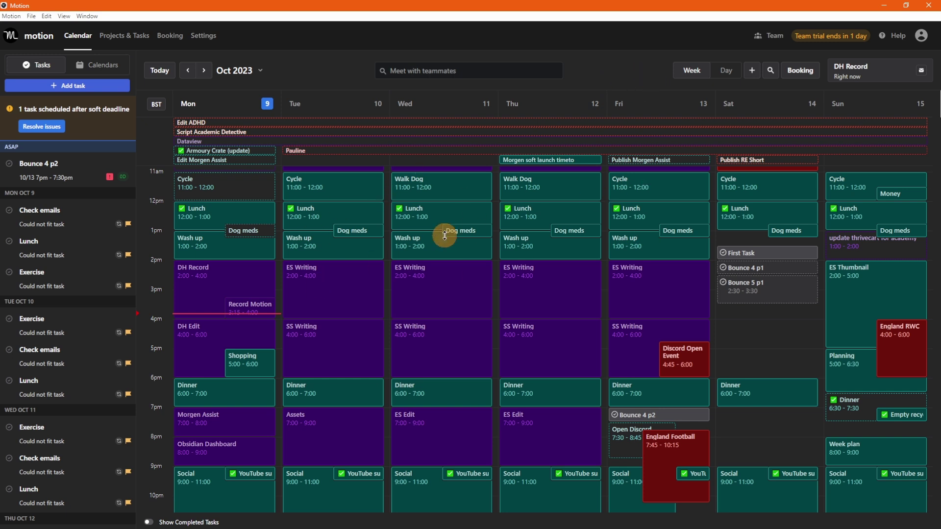
Step: Browse ahead from October 2023 in the calendar's date picker and close it without choosing a date
click(246, 70)
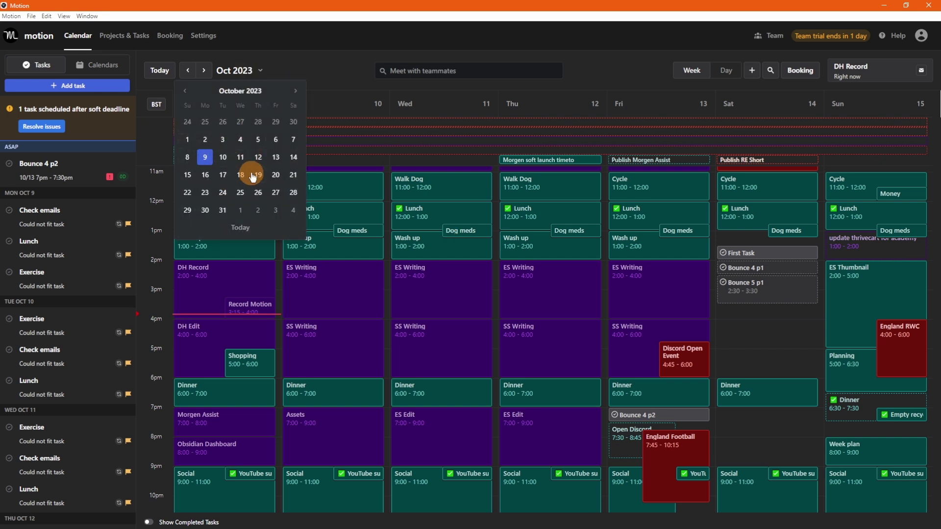
click(294, 92)
click(320, 69)
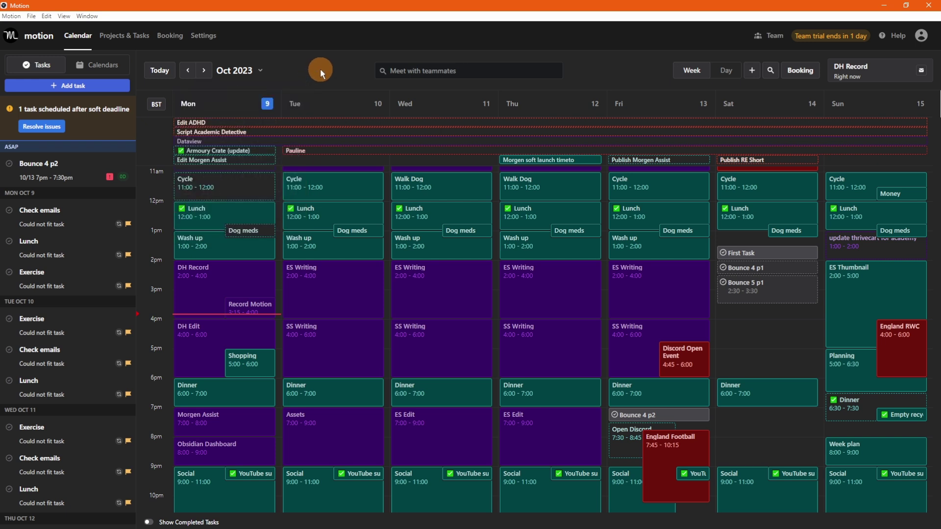
Step: Switch to Morgen, view its calendar in the month and day layouts at full size, and return to Motion
key(alt+Tab)
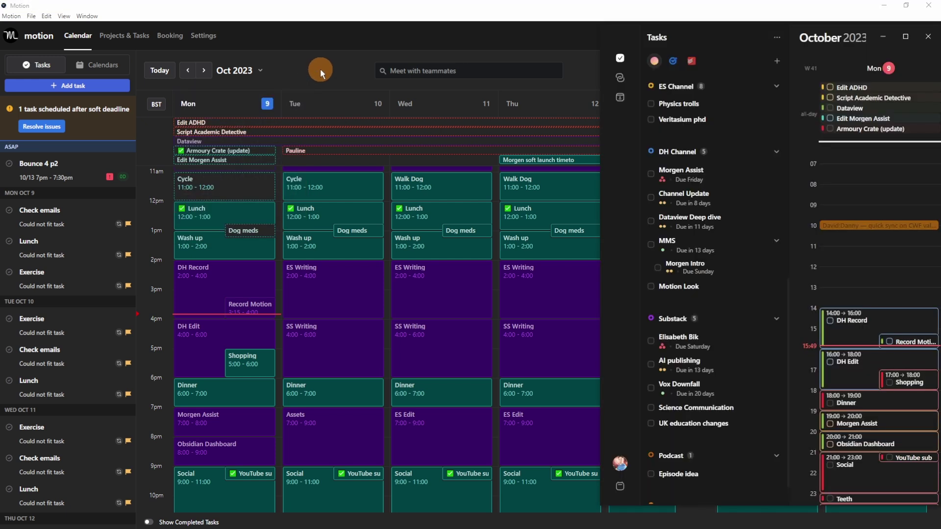
click(852, 72)
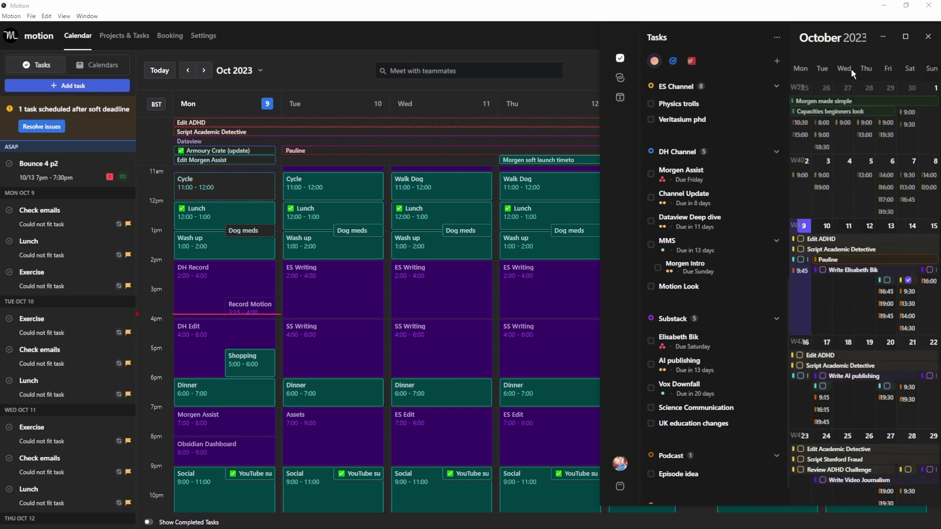
double_click(839, 44)
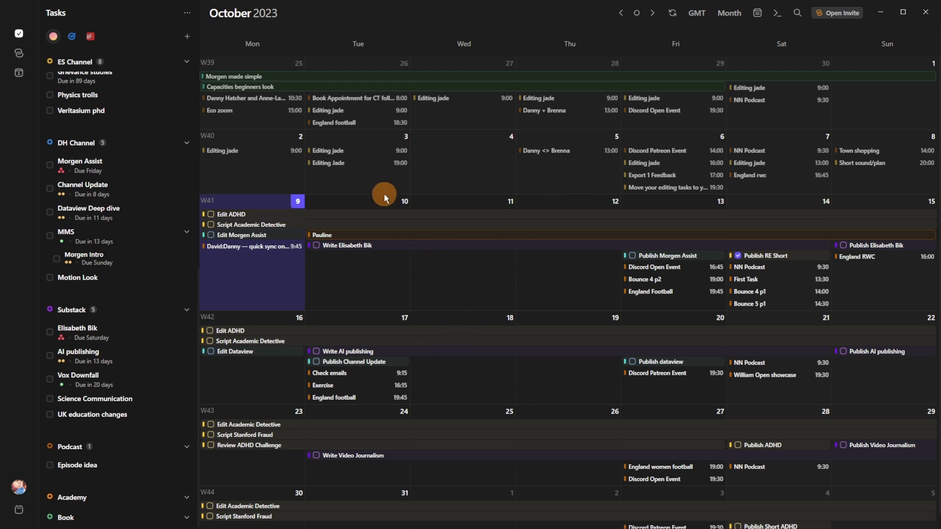
key(d)
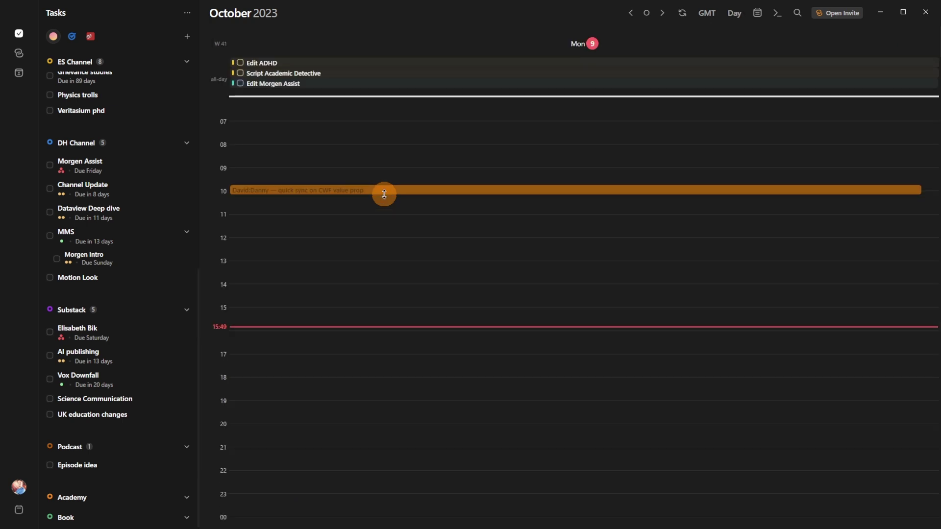
key(alt+Tab)
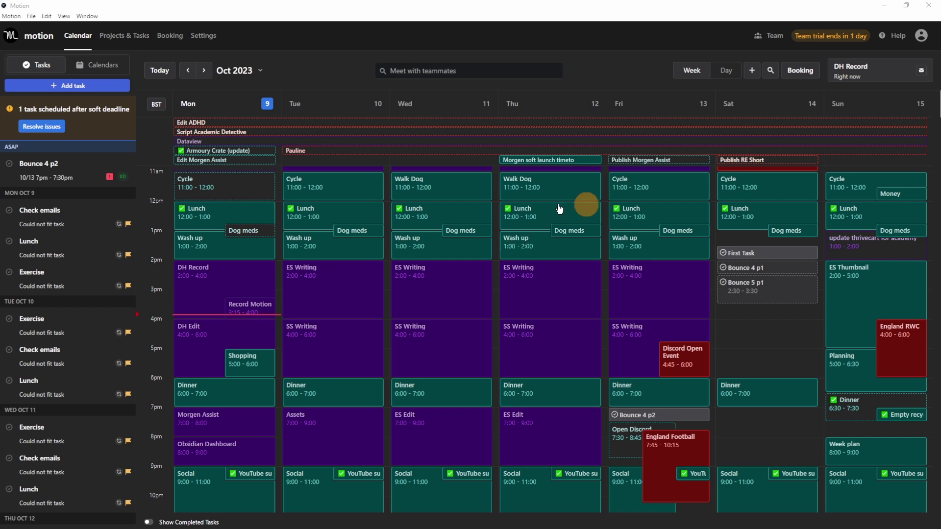
Step: Inspect the details of Tuesday's ES Writing, Lunch and Cycle events and of the Walk Dog events on Wednesday and Thursday
click(450, 290)
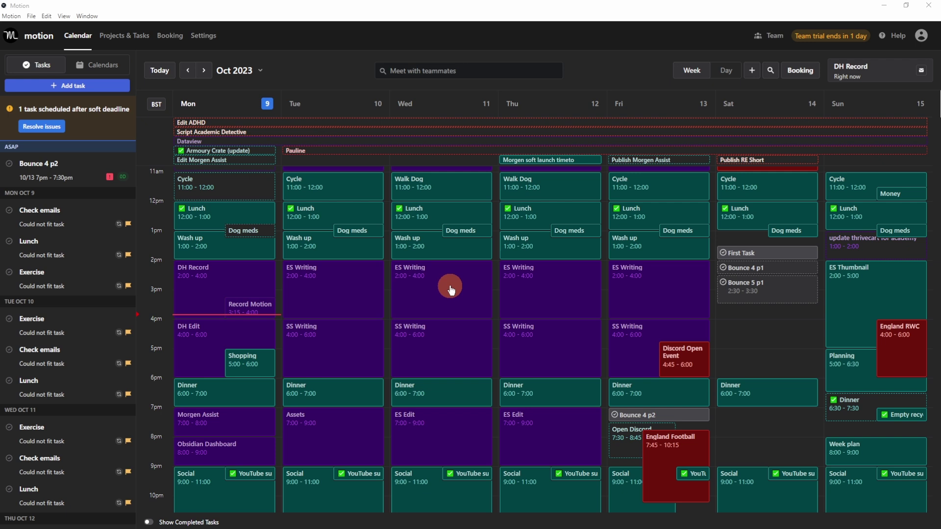
click(323, 269)
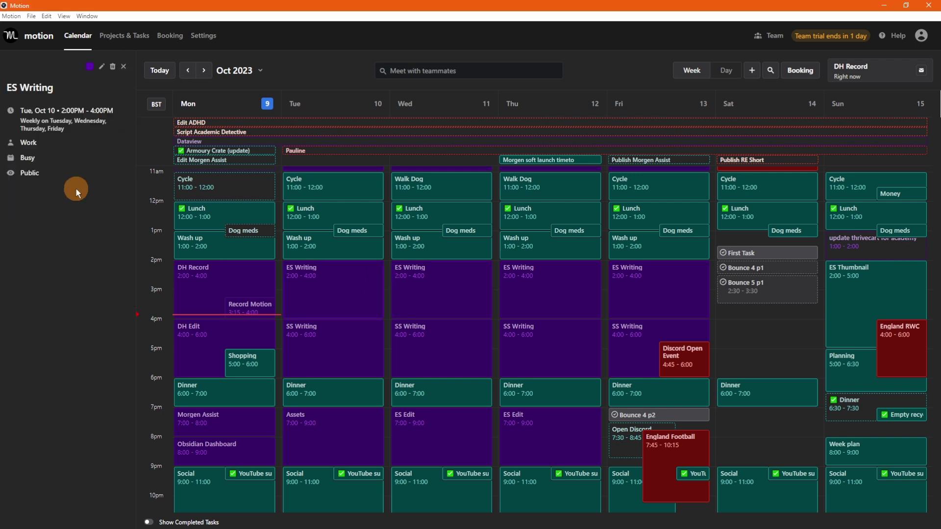
click(334, 212)
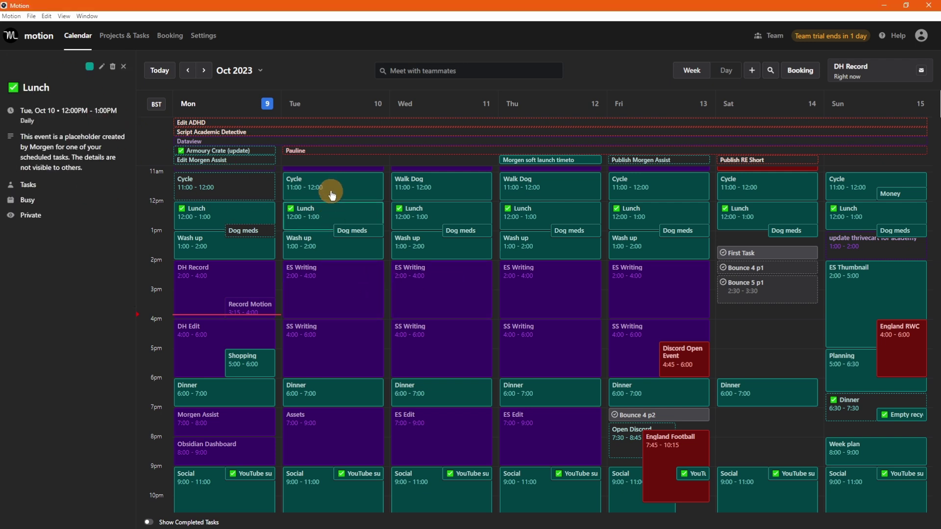
click(338, 185)
click(443, 189)
click(514, 194)
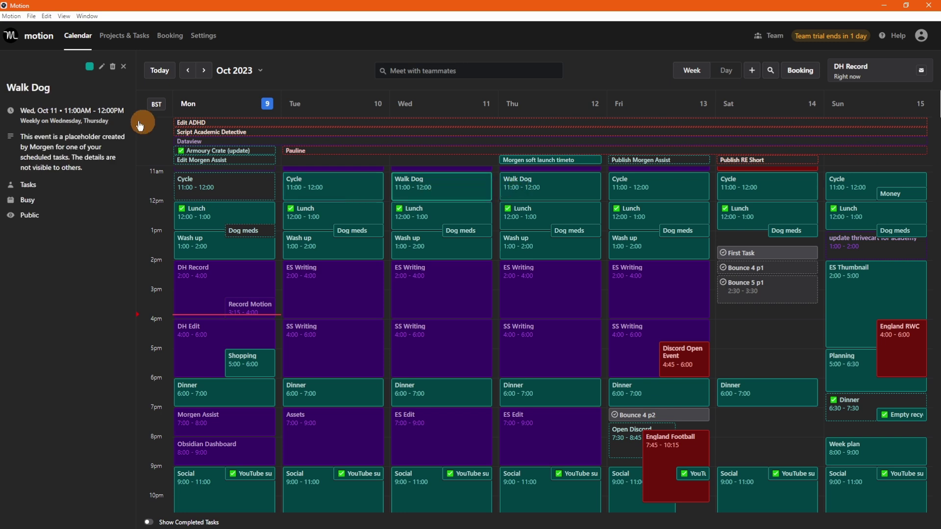
click(90, 67)
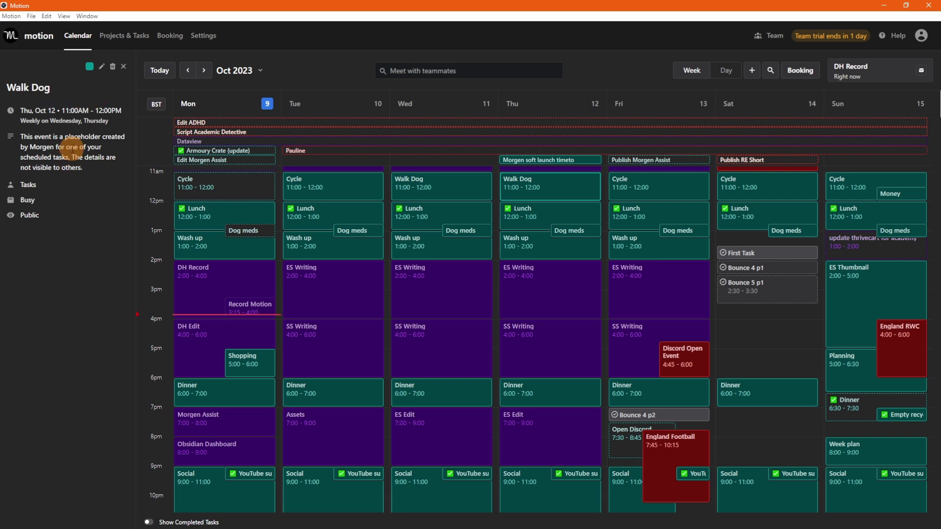
Step: Examine the full editing options of Monday's DH Record event, and view the details of Wednesday's Dinner event
click(219, 293)
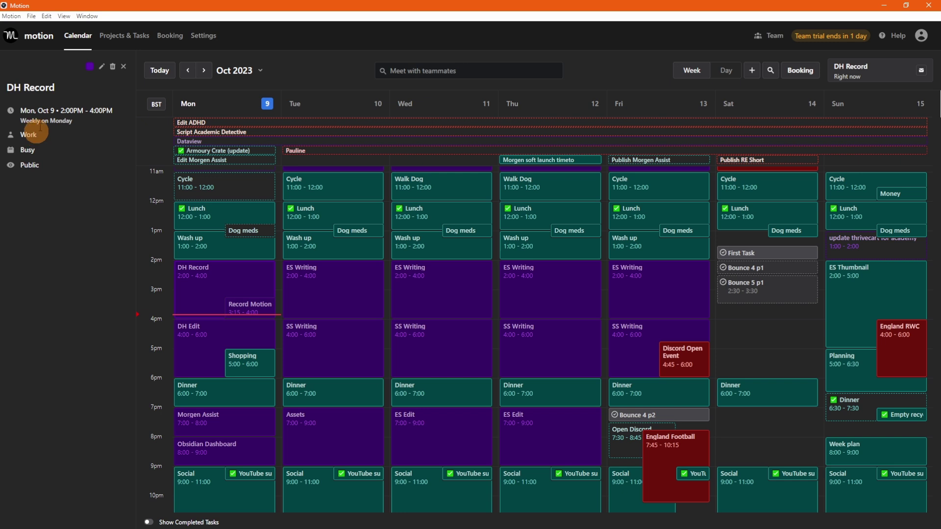
click(102, 68)
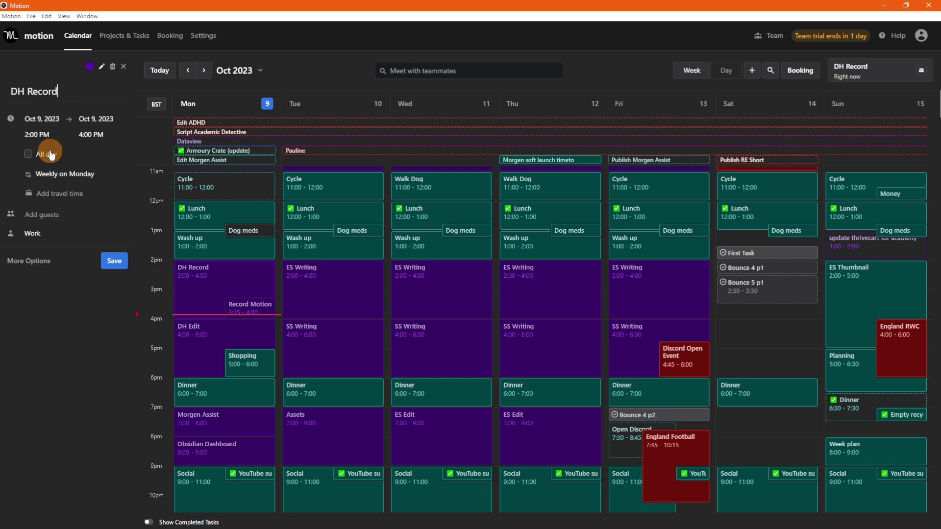
click(34, 265)
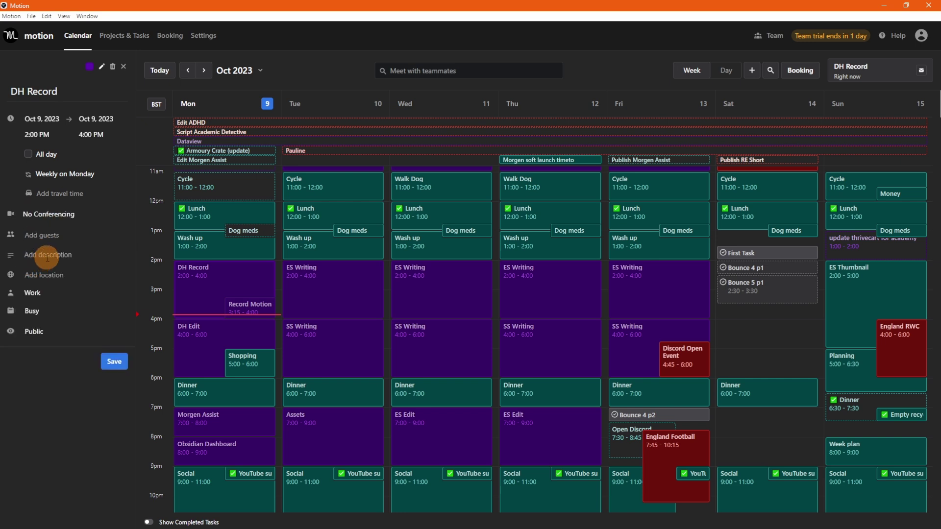
click(454, 345)
click(474, 384)
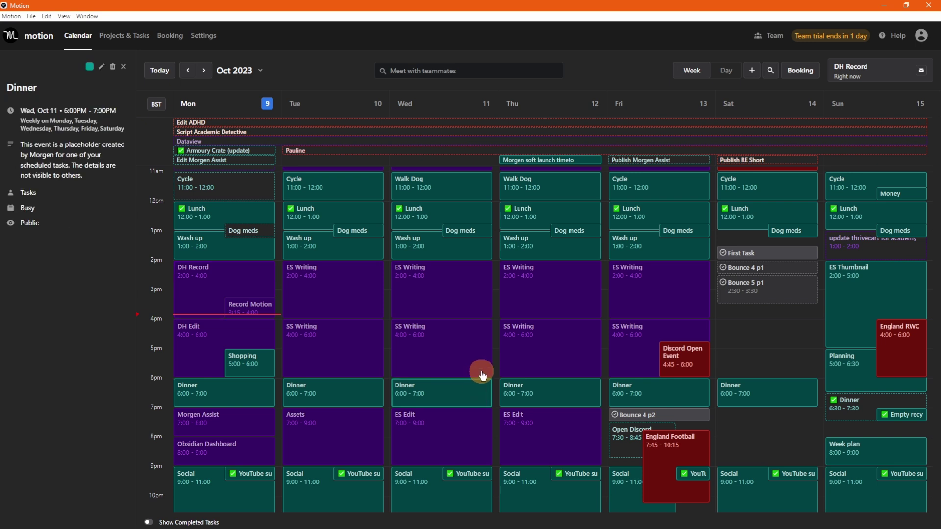
Step: Examine the full editing options of Friday's Open Discord event and close it without saving
click(623, 439)
click(102, 70)
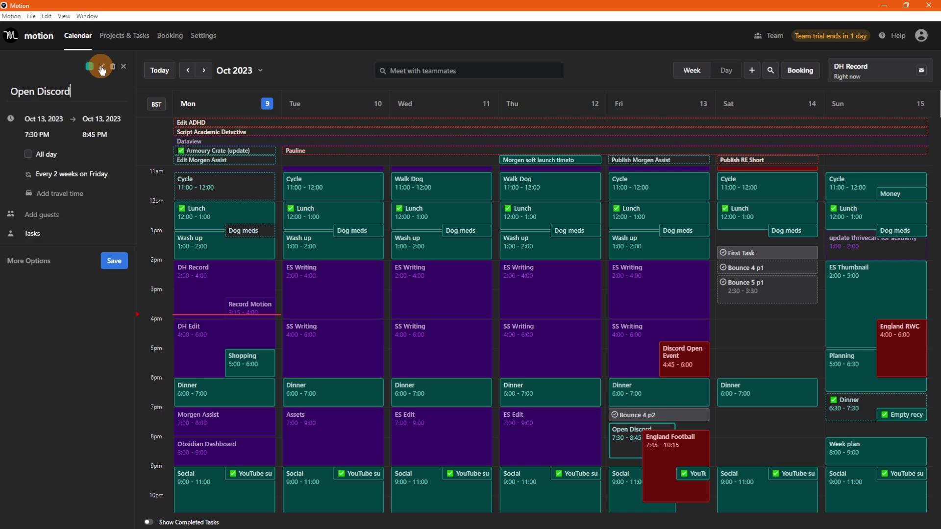
click(35, 262)
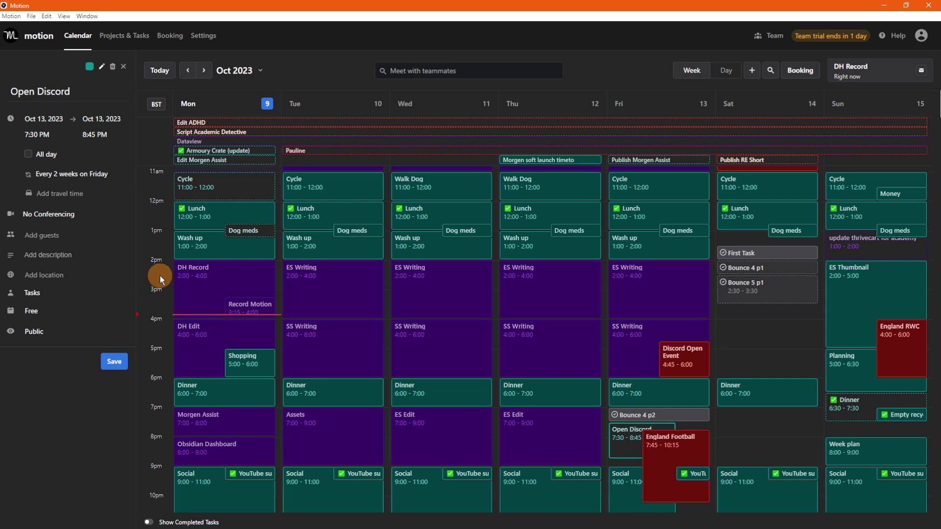
key(Escape)
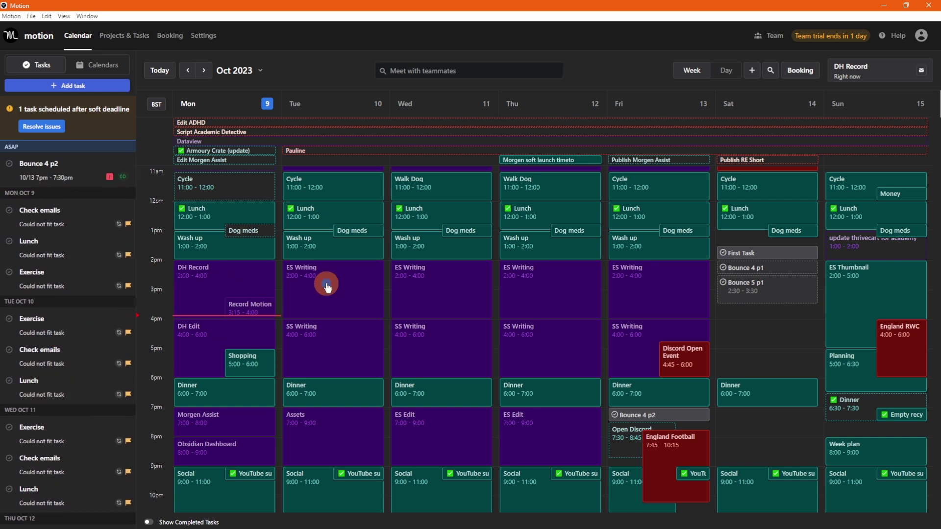
Step: View the details of Thursday's Lunch event and of Saturday's First Task, closing each without changes
click(533, 213)
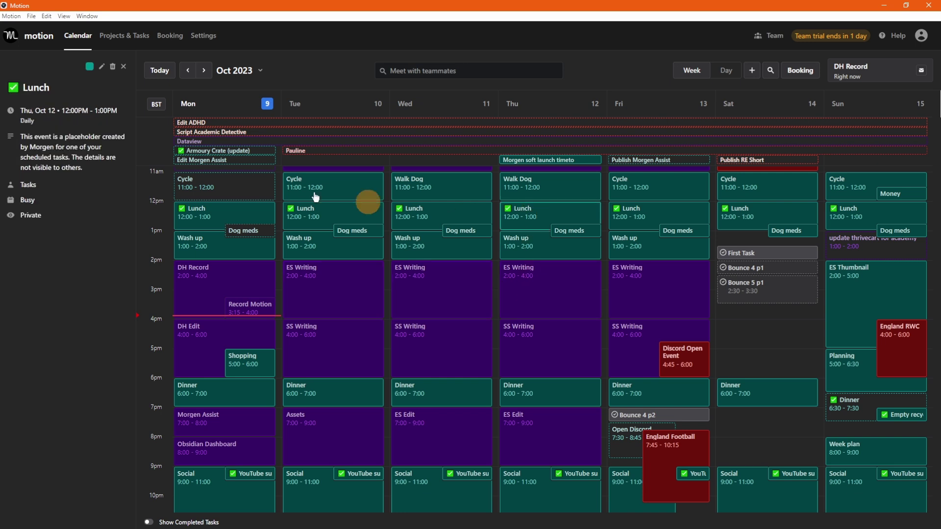
click(123, 69)
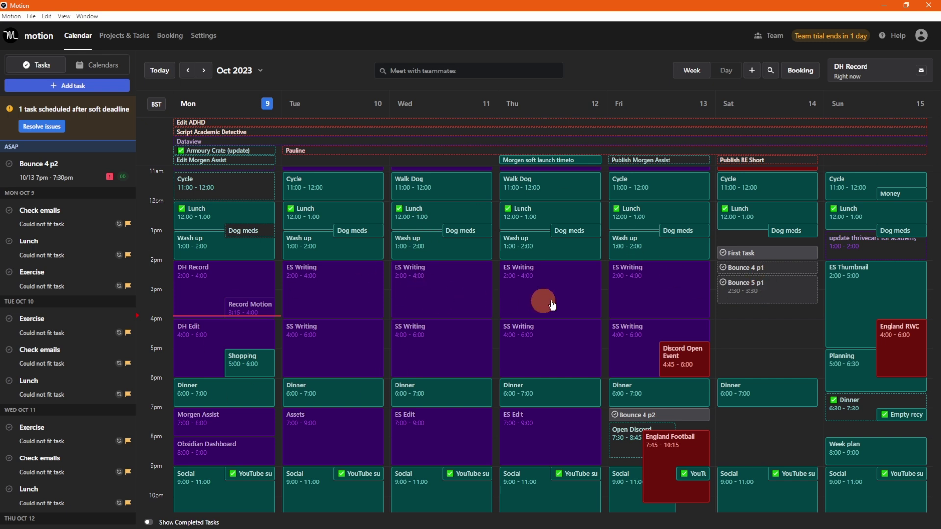
click(765, 258)
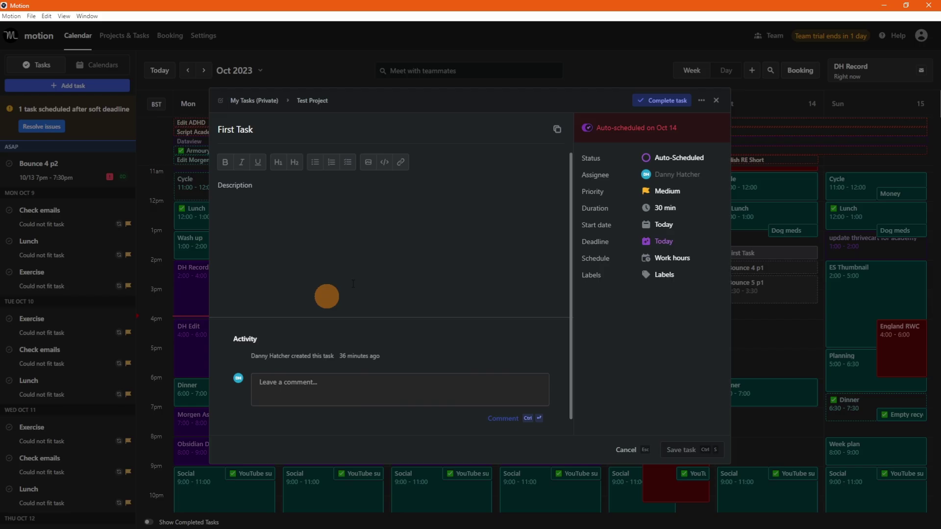
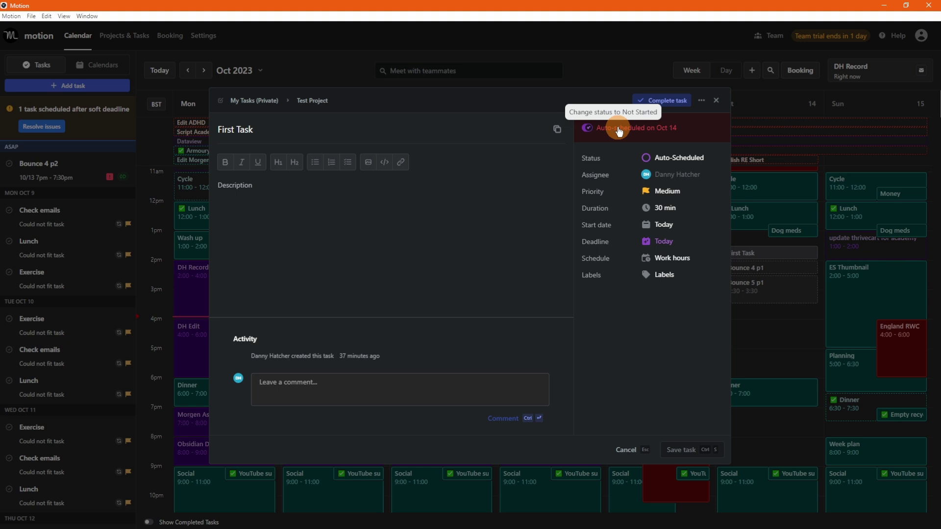
click(778, 332)
Step: Try to move First Task to 4 PM on Saturday, read the move confirmation and dismiss it
drag(751, 254, 746, 326)
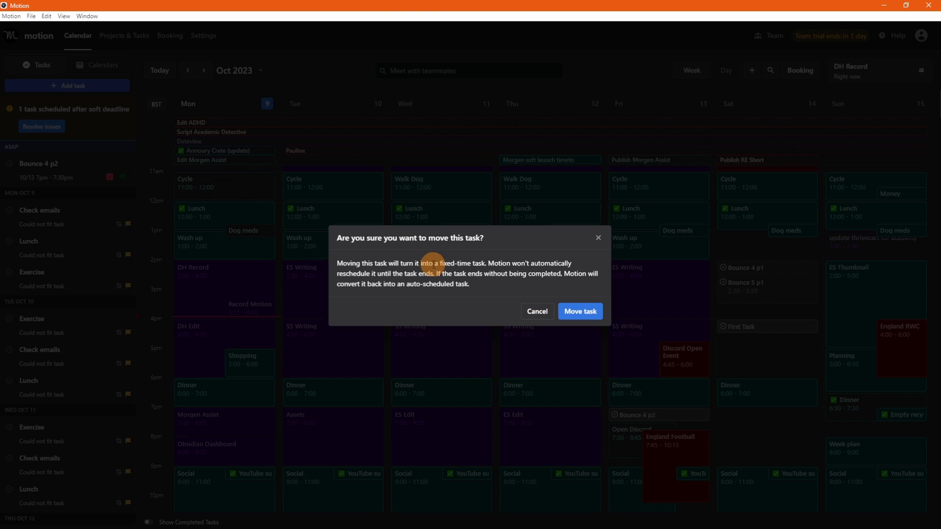
drag(439, 263, 579, 273)
click(498, 267)
click(494, 272)
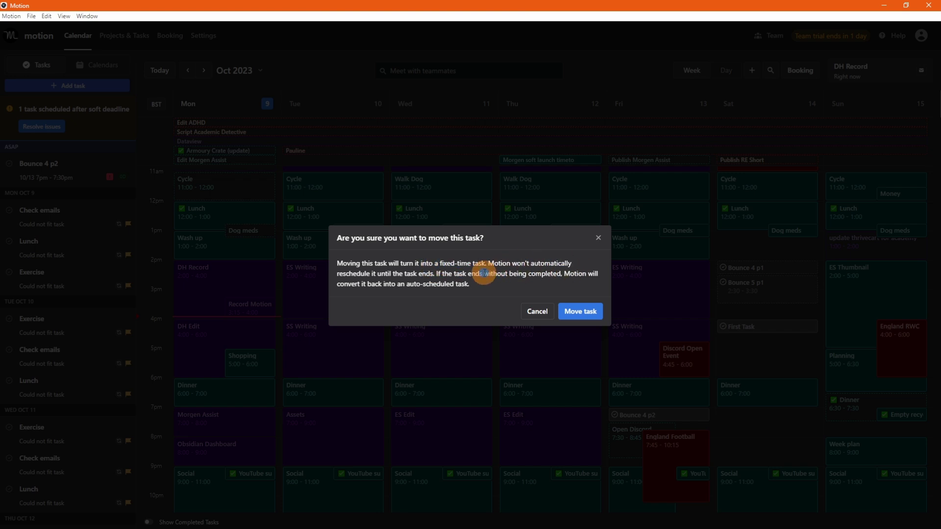
click(599, 238)
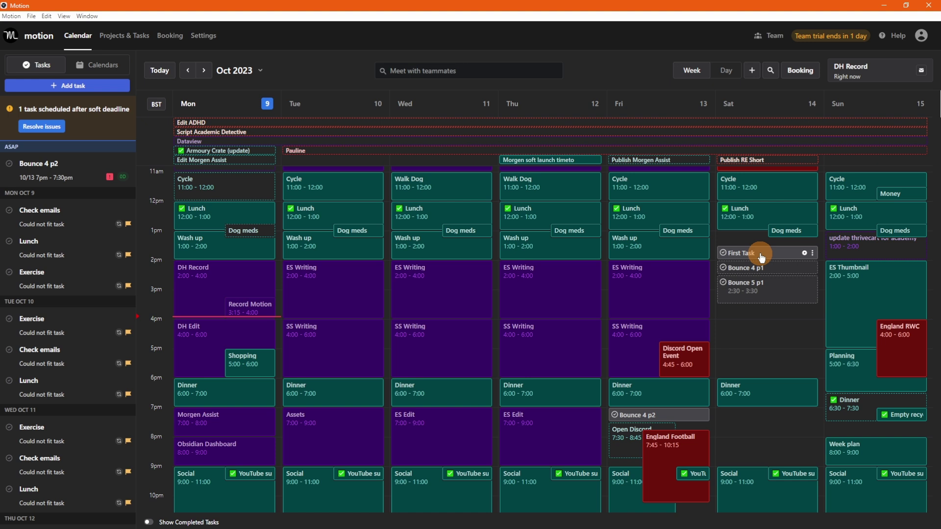
Step: Mark Saturday's First Task as completed and show completed tasks on the calendar
click(776, 256)
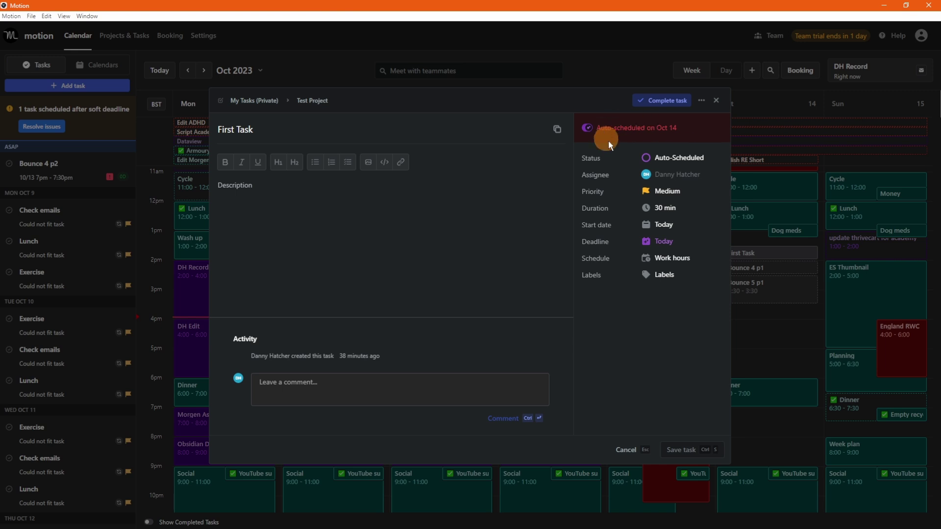
click(679, 158)
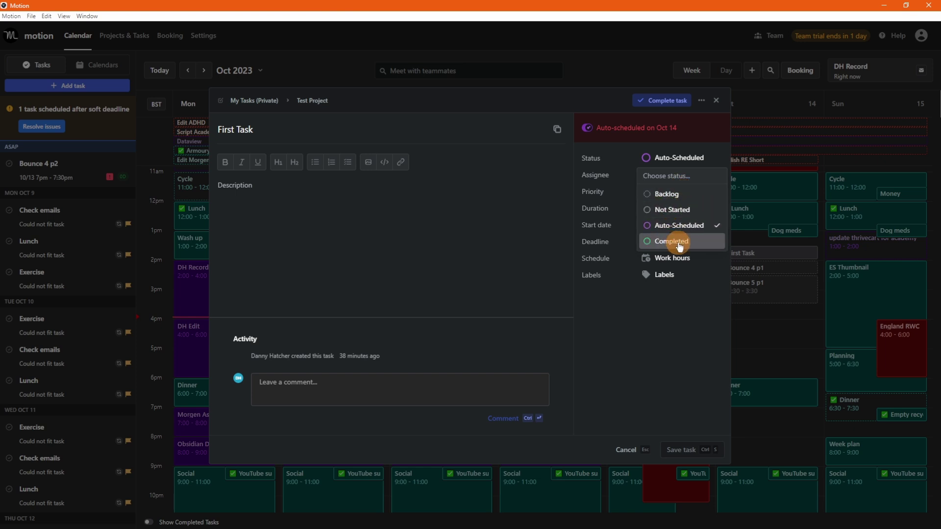
click(674, 203)
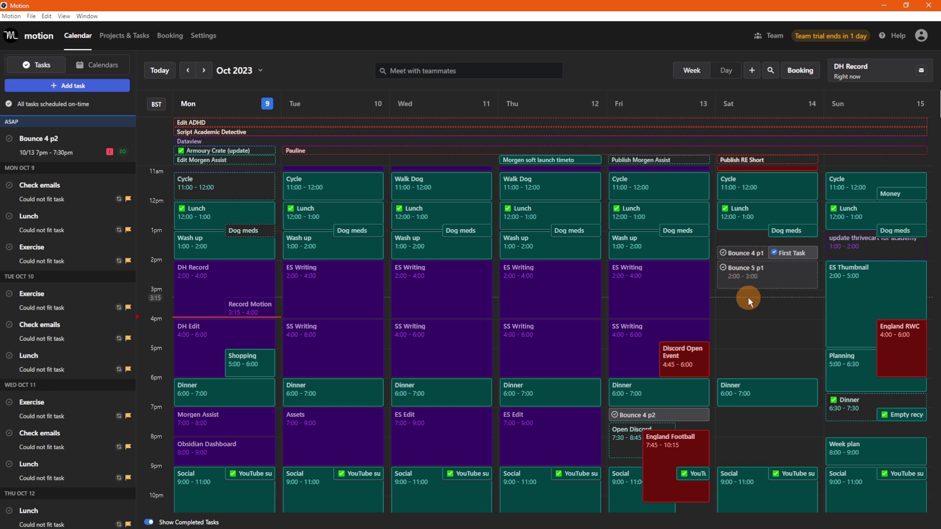
Step: Open Saturday's Bounce 4 p1 task and examine its assignee options without changing them
click(775, 253)
click(743, 254)
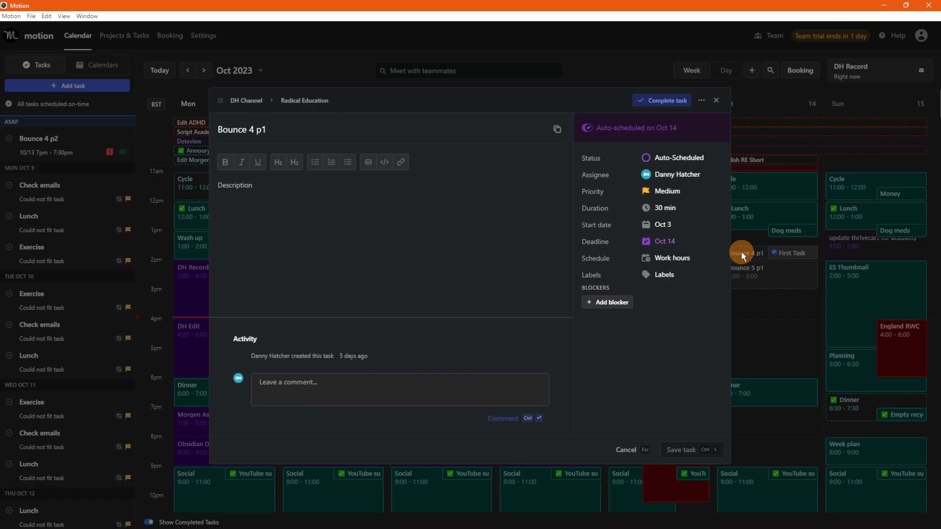
click(694, 179)
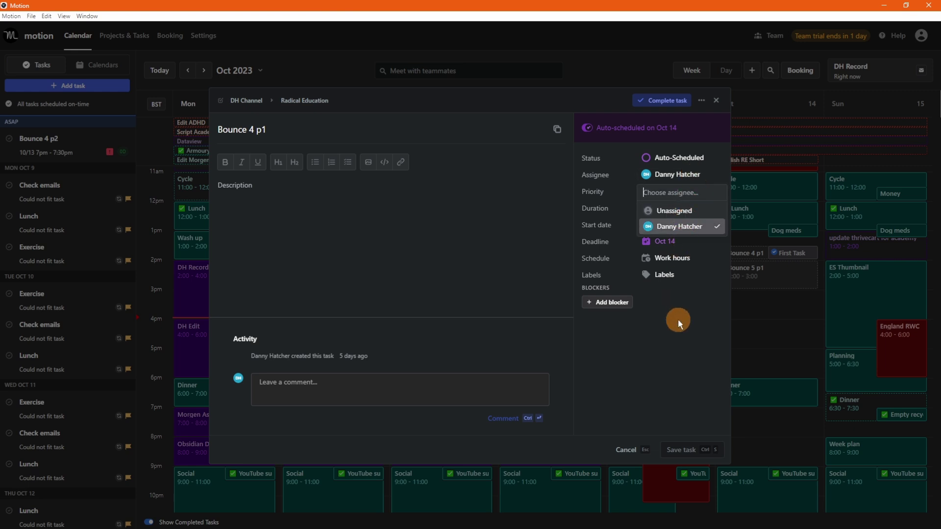
click(674, 336)
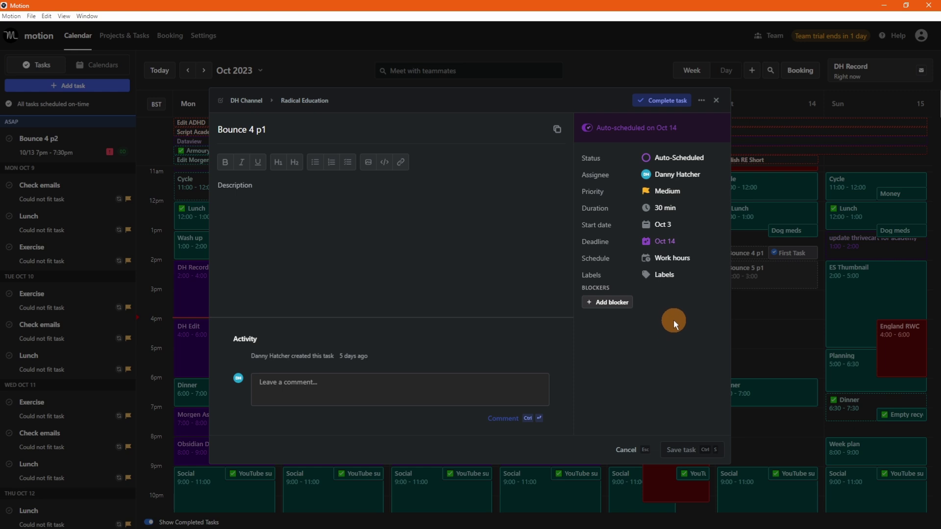
click(671, 178)
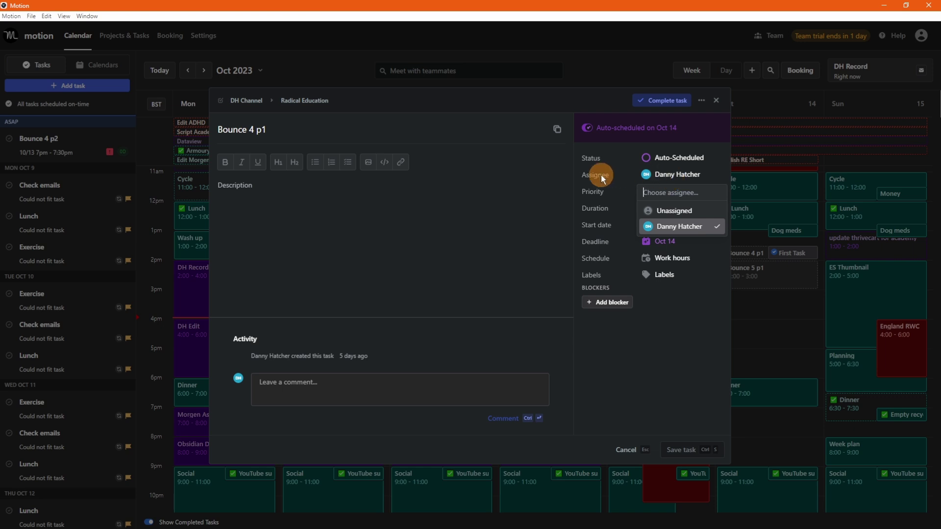
click(631, 173)
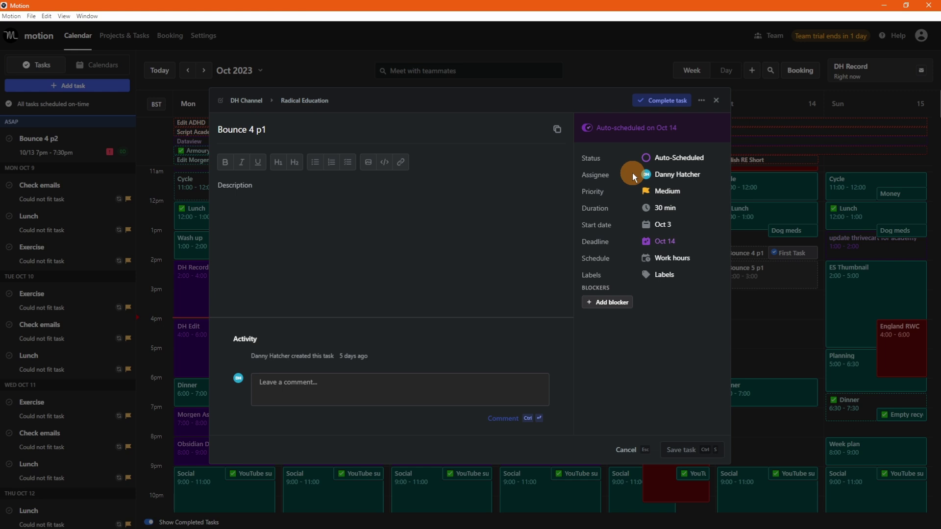
Step: Examine the priority and duration choices of Bounce 4 p1 and close the task without changes
click(649, 191)
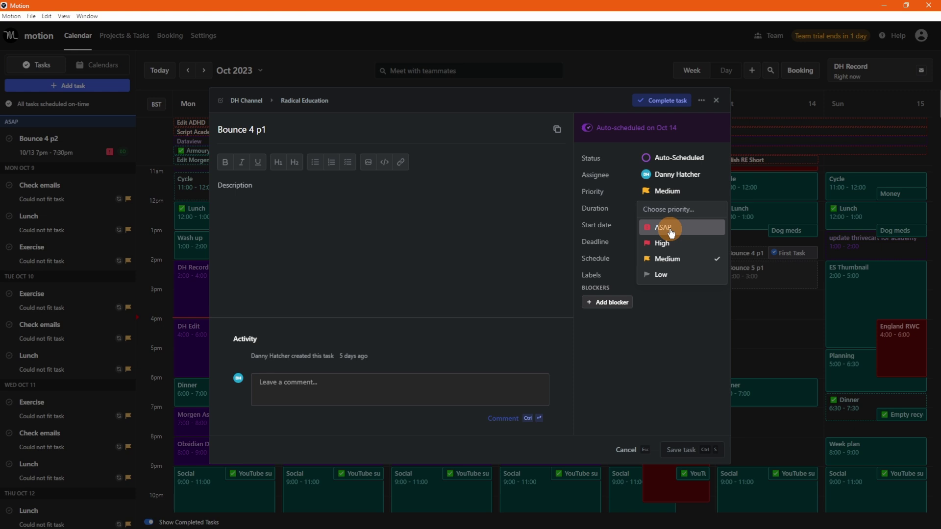
click(604, 192)
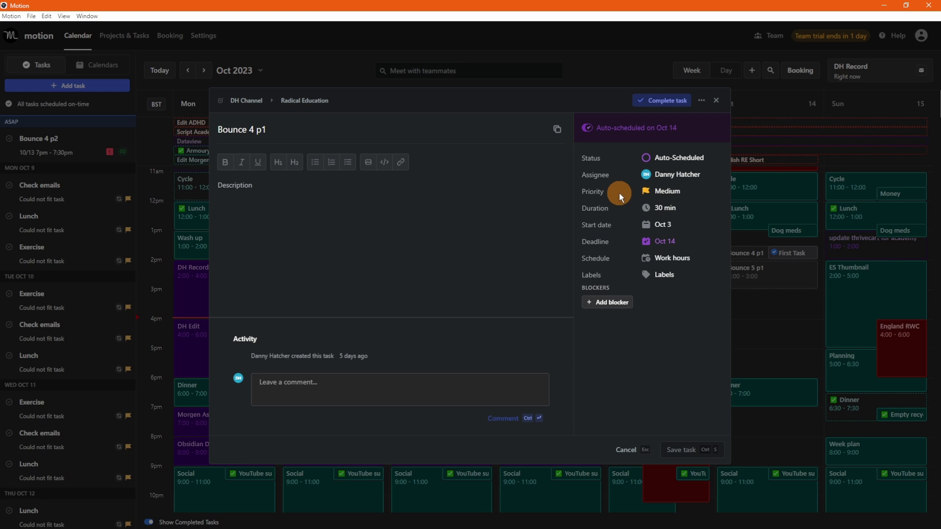
click(674, 209)
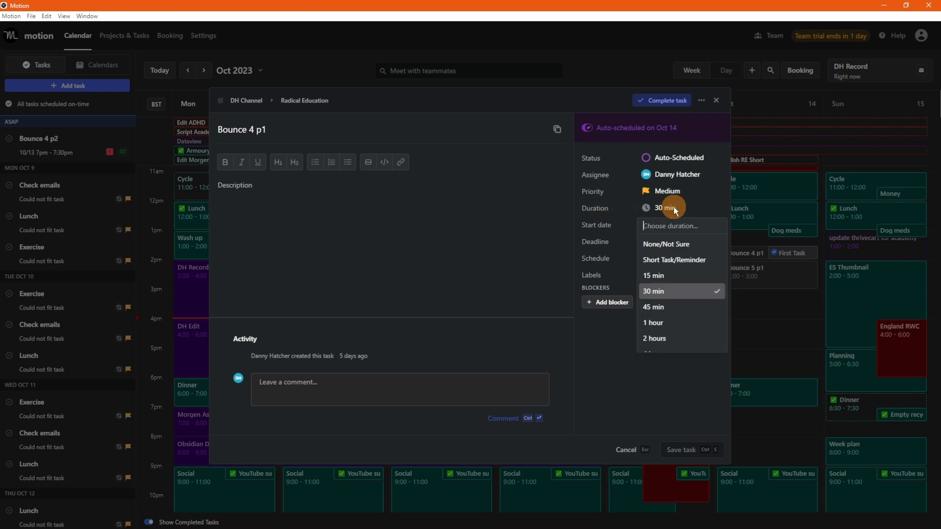
scroll(681, 314, down, 2)
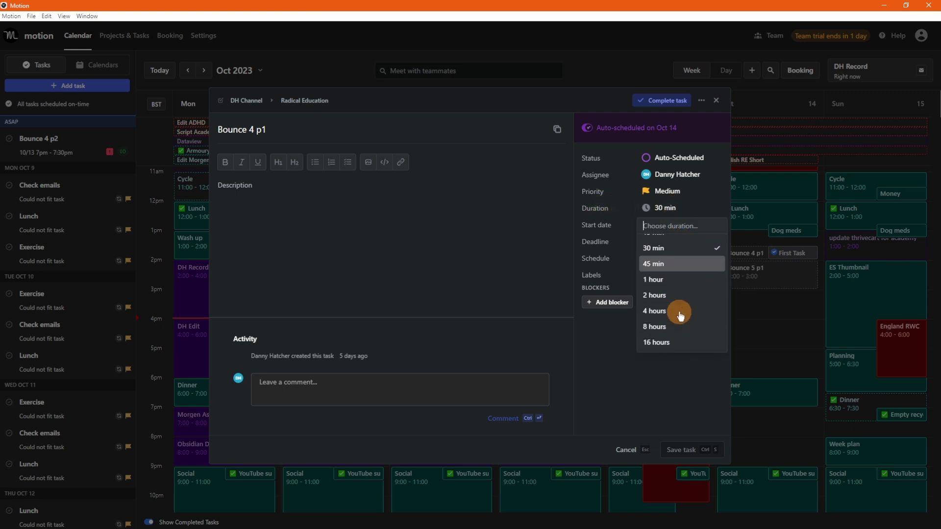
scroll(686, 299, up, 2)
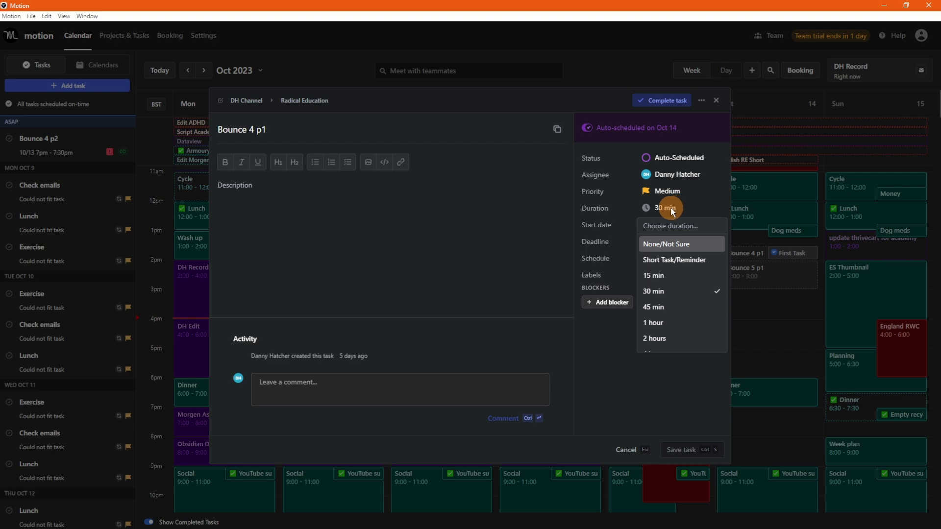
click(781, 305)
Step: Create a task without a custom title on Saturday, October 14, from 3:30 to 5:45 PM
drag(768, 307, 780, 368)
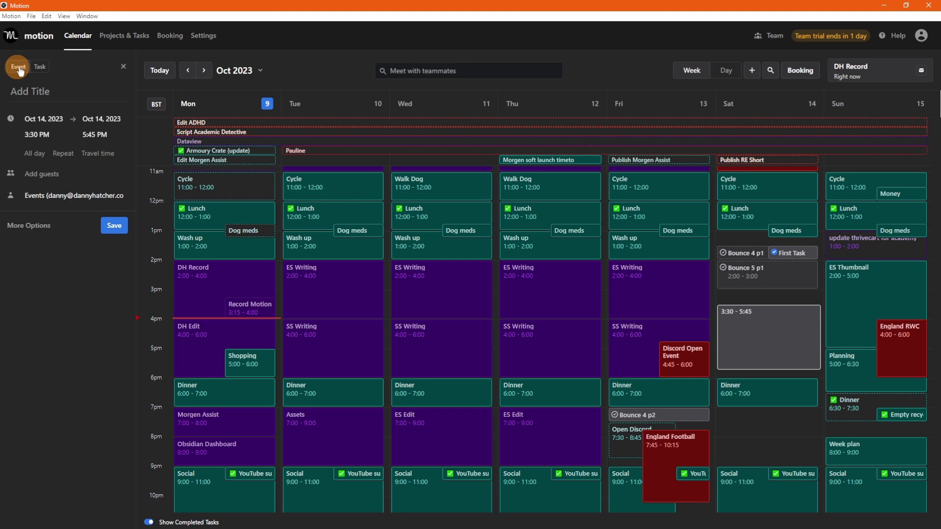
click(40, 67)
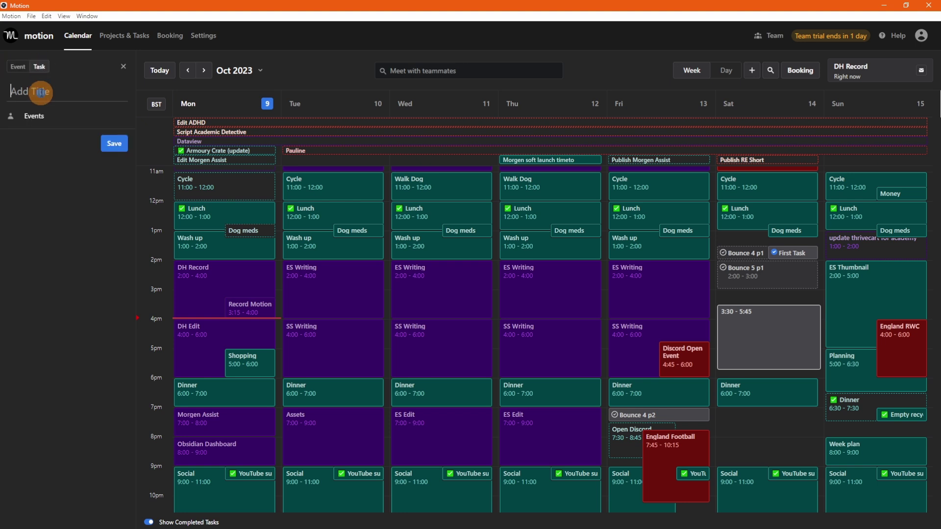
key(Return)
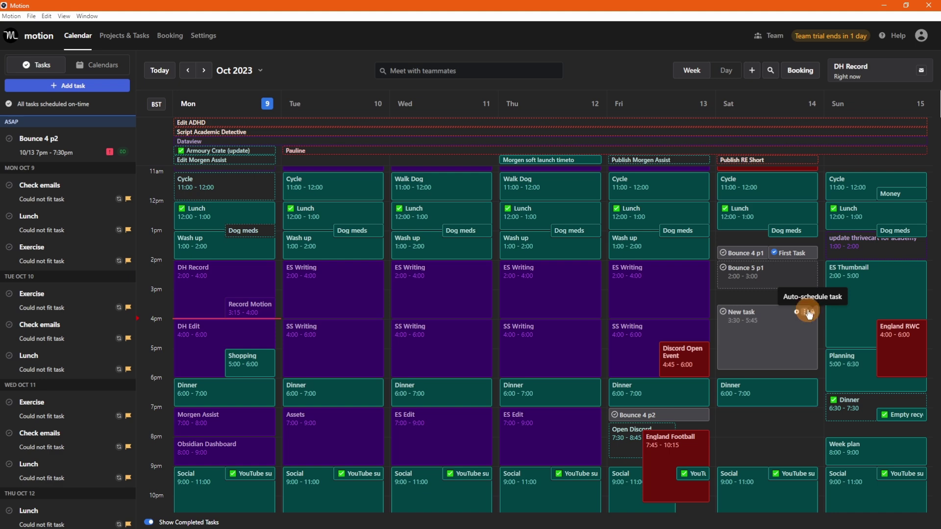
Step: View the properties of Saturday's New task, close it and move the task to 3:15–5:30 PM
click(767, 368)
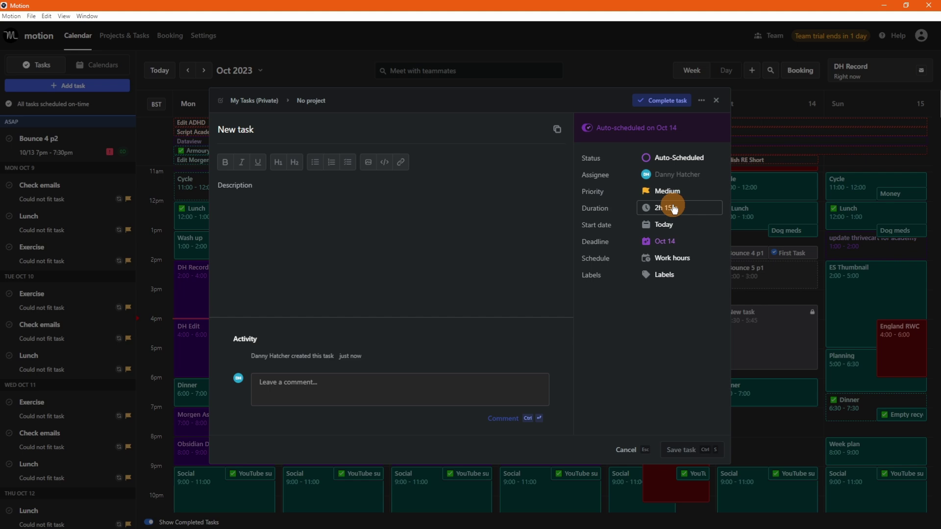
key(Escape)
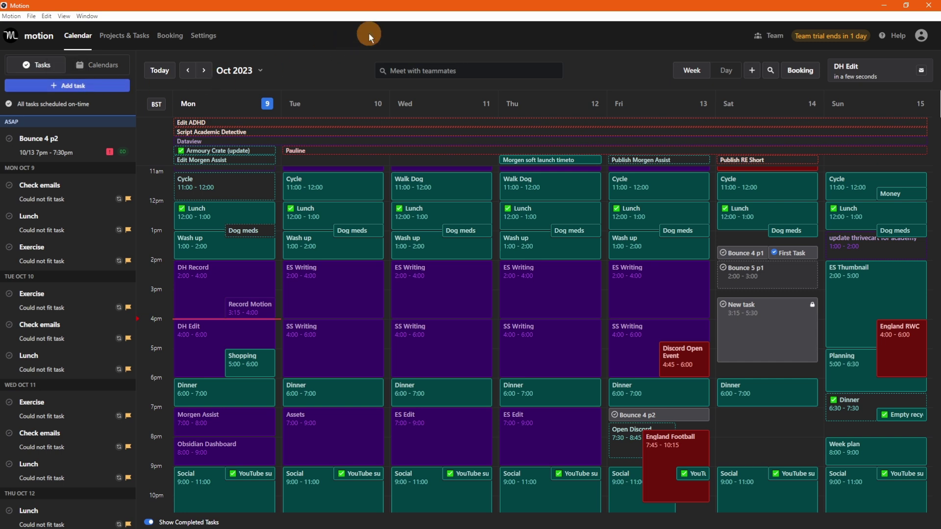
Step: Create an auto-scheduled task named "Adding a new task" with the default properties, showing its additional options before saving
click(110, 87)
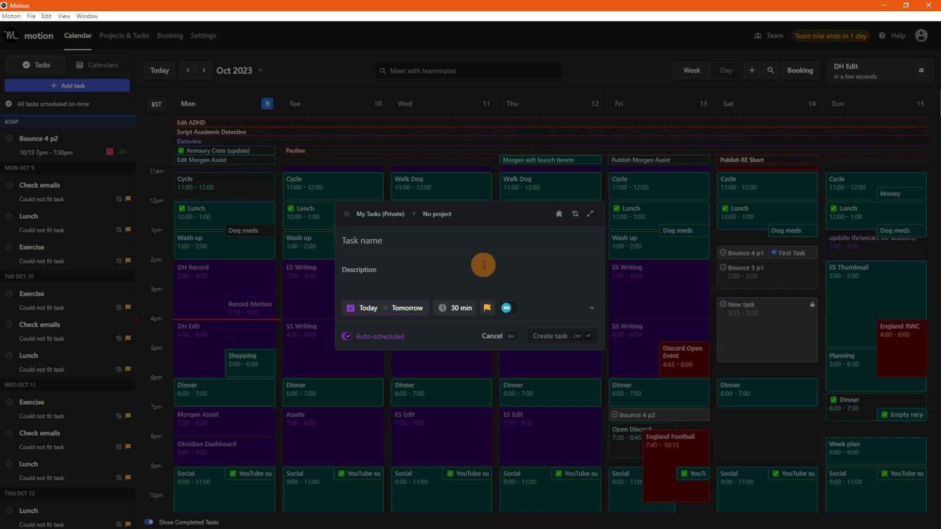
text(Adding a new task)
click(592, 307)
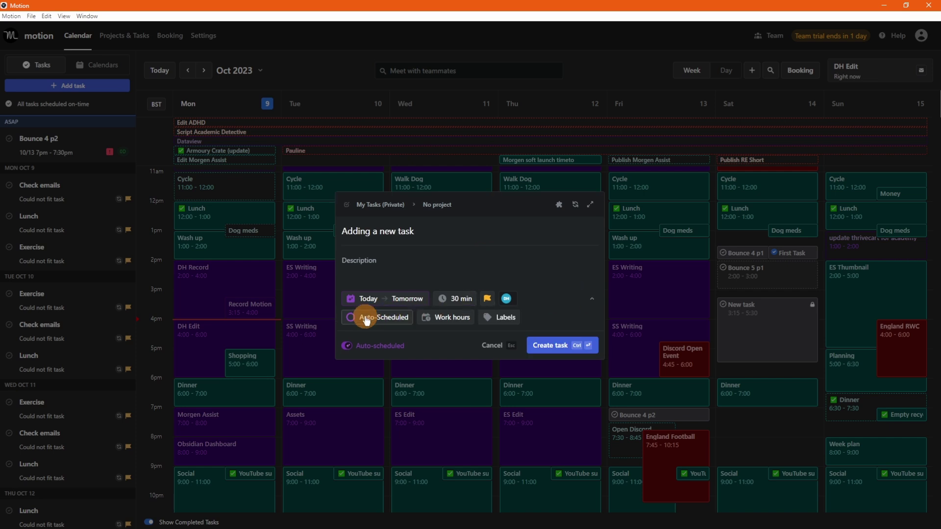
key(ctrl+Return)
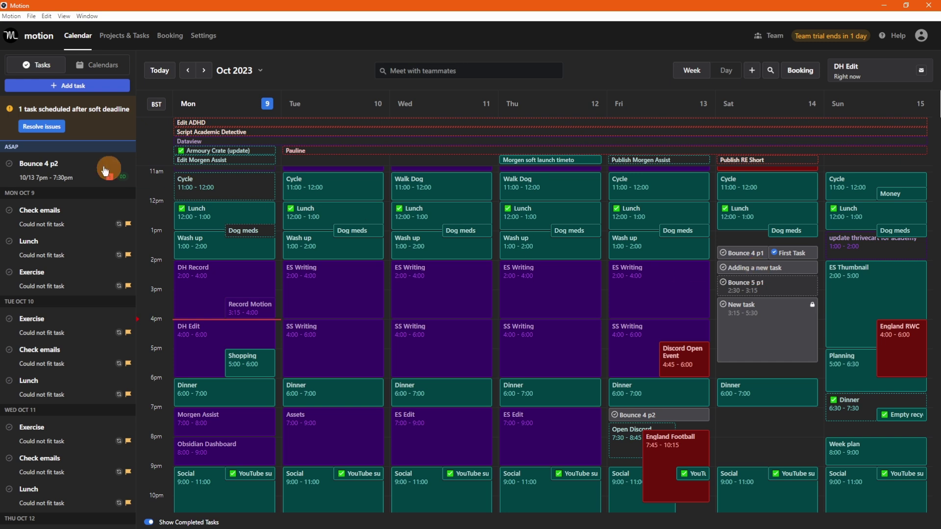
Step: Review the deadline issue reported for "Adding a new task" and its full properties, closing both without changes
click(44, 127)
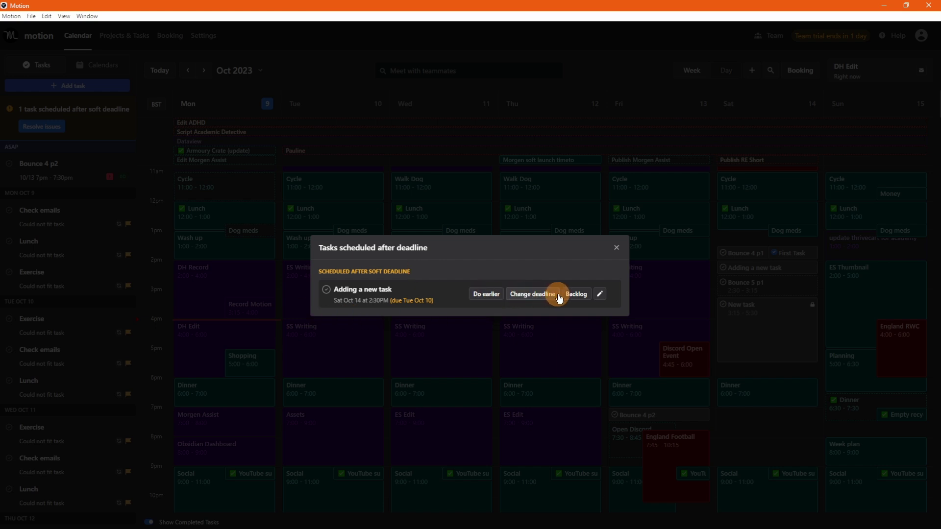
click(600, 296)
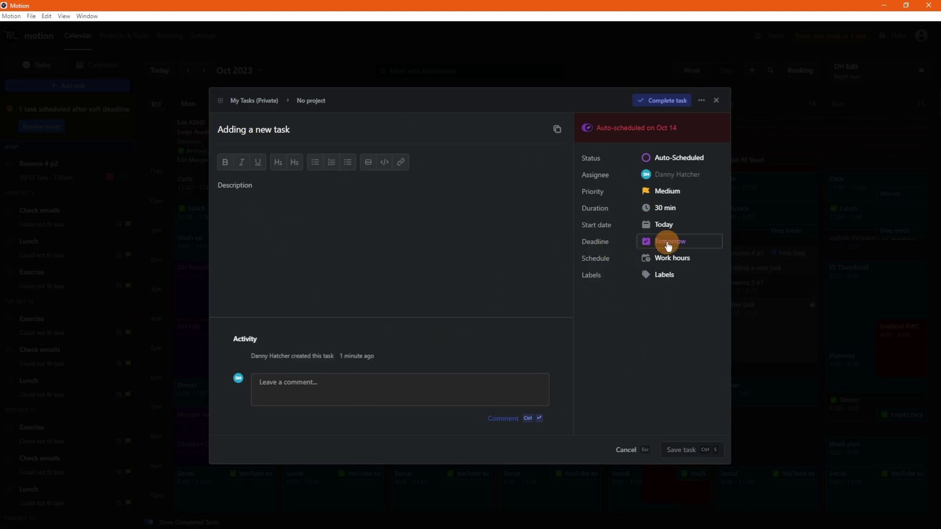
click(716, 100)
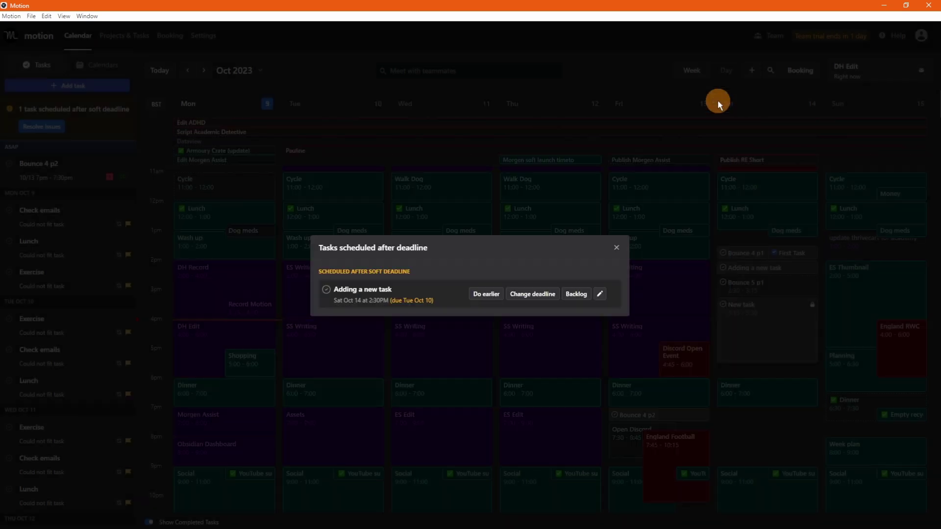
click(616, 248)
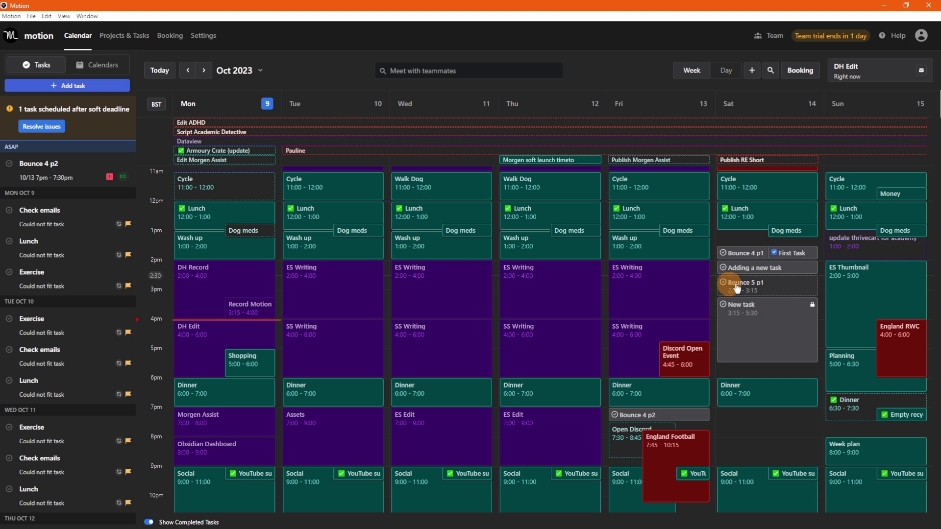
Step: Resolve the scheduling issue by changing the deadline of "Adding a new task" to October 20, and check the task's properties
click(42, 127)
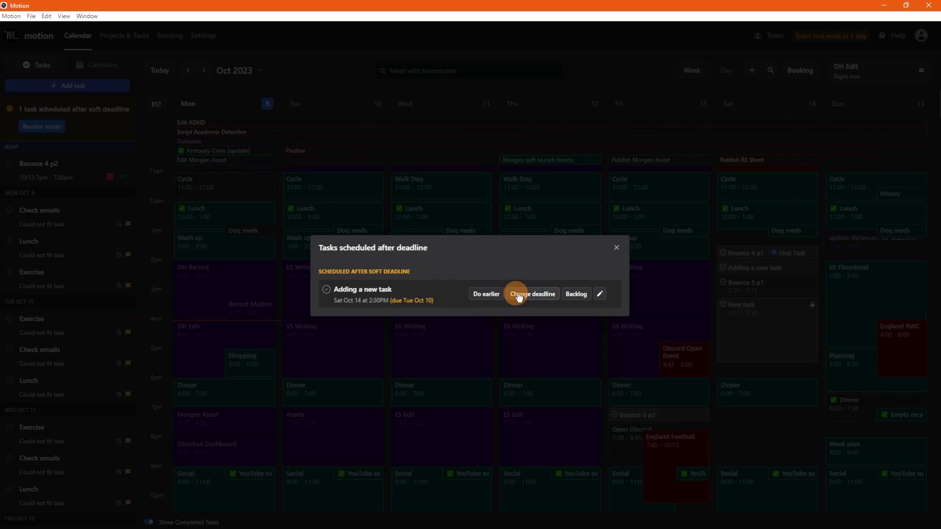
click(535, 294)
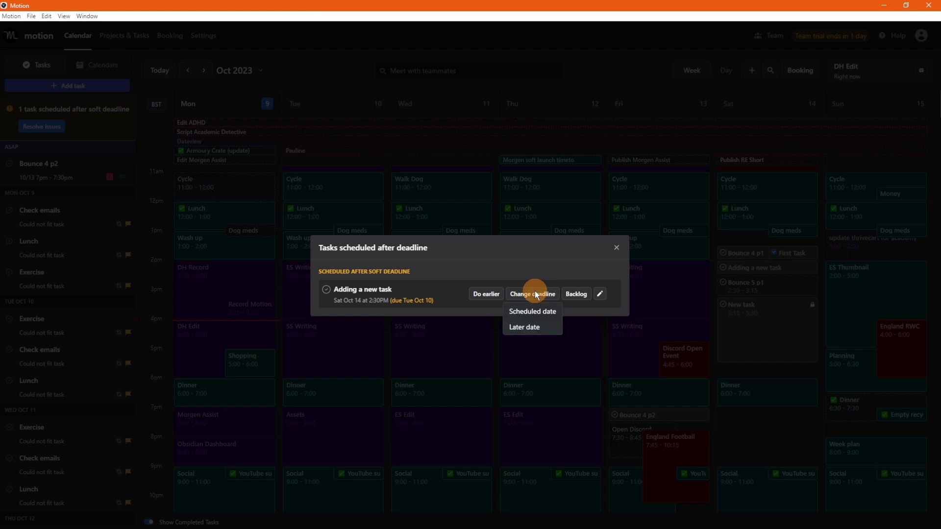
click(526, 328)
click(666, 415)
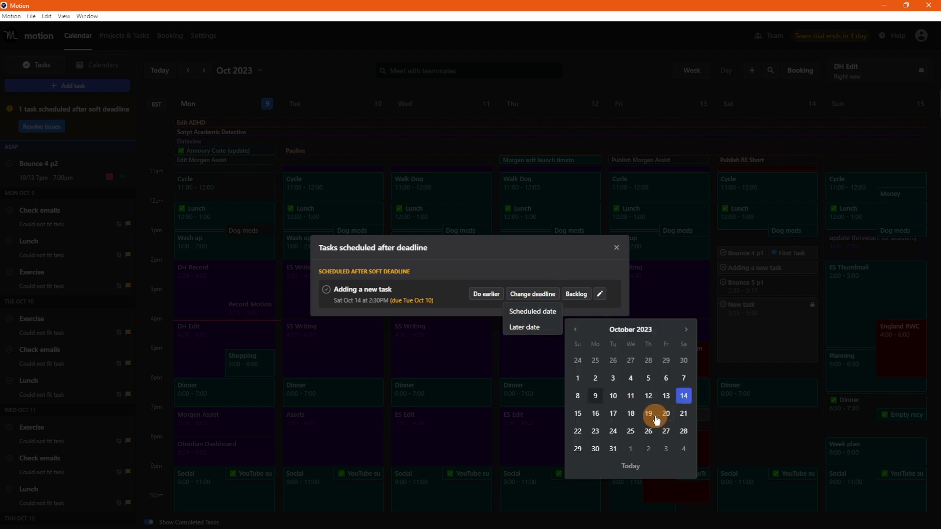
click(470, 296)
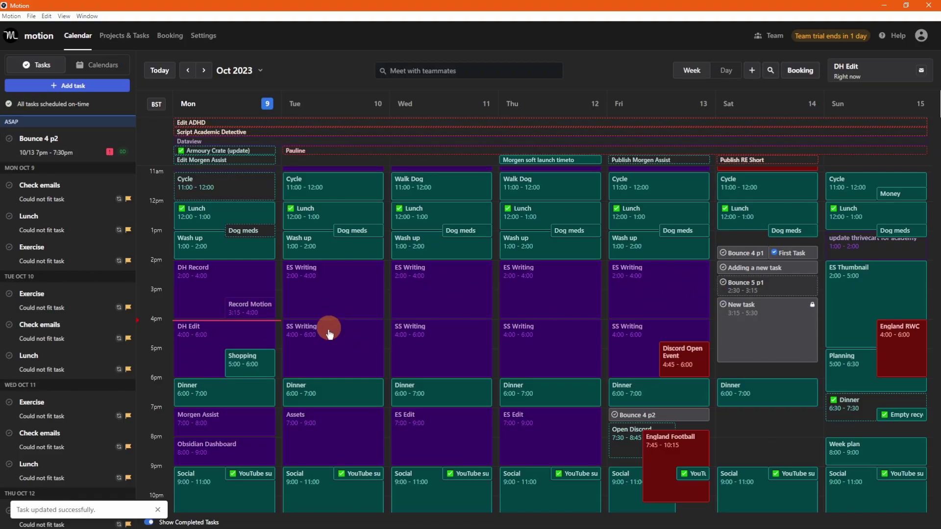
click(761, 272)
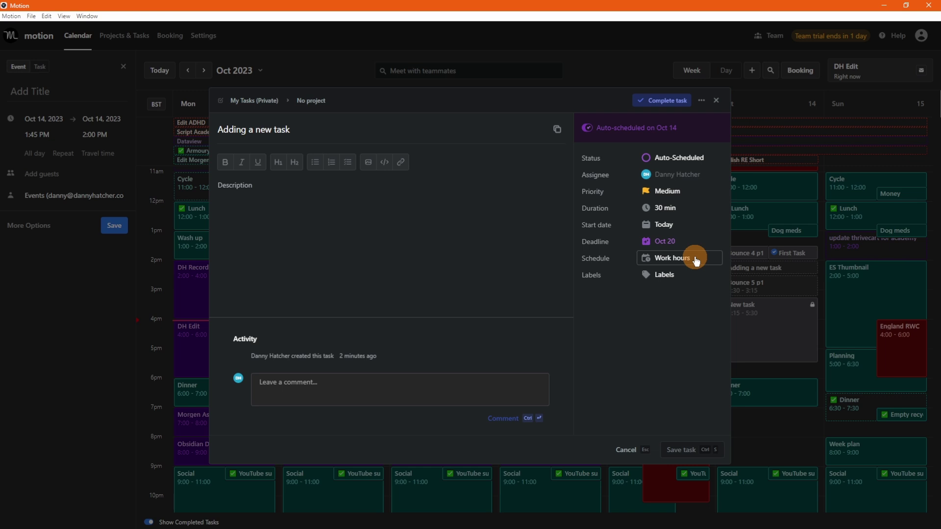
click(754, 239)
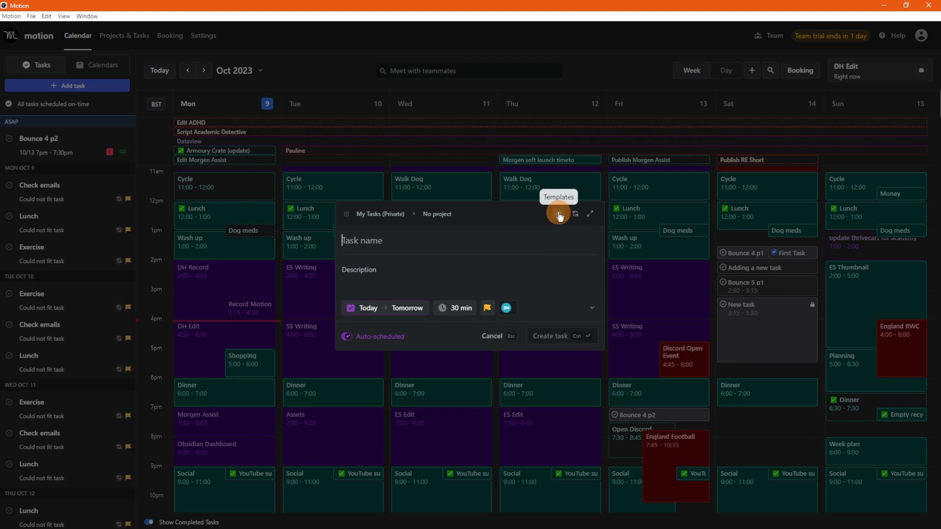
Step: Make the new task a daily recurring task, reviewing its repeat frequency and schedule options without changing them
click(559, 214)
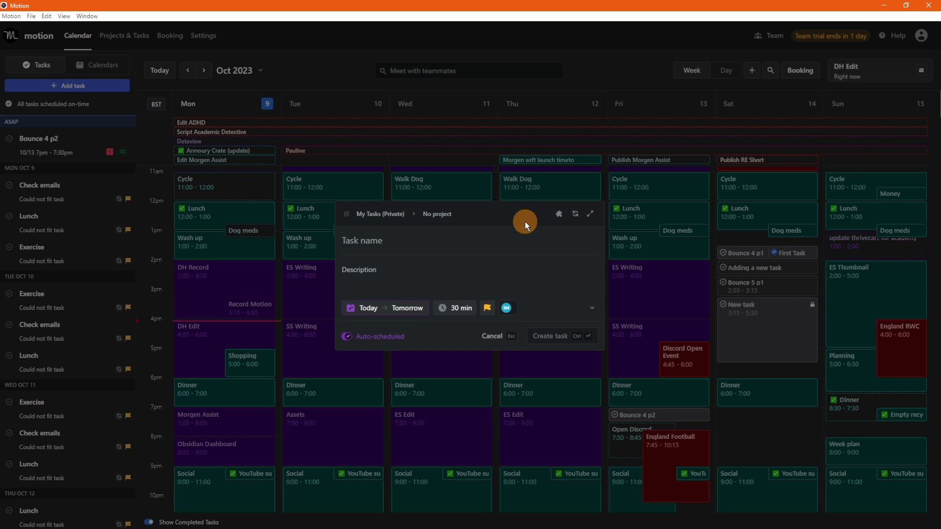
click(576, 218)
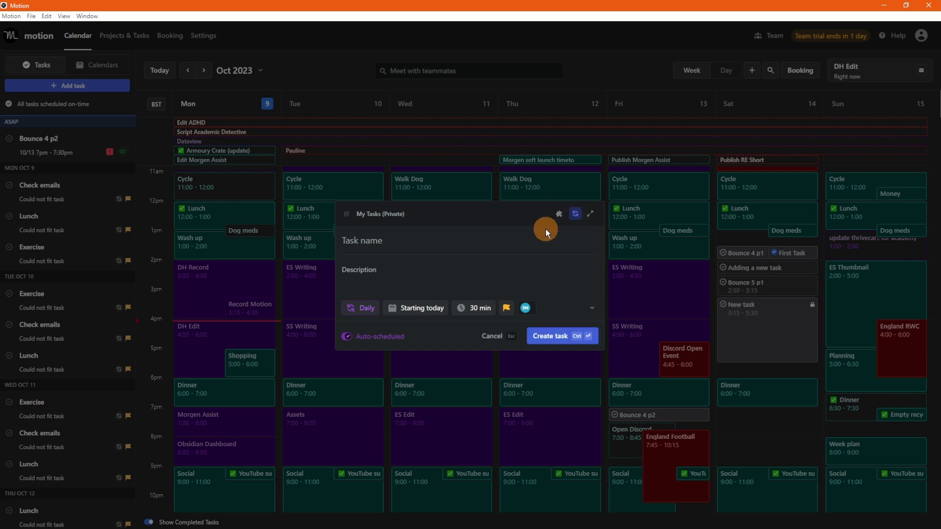
click(358, 308)
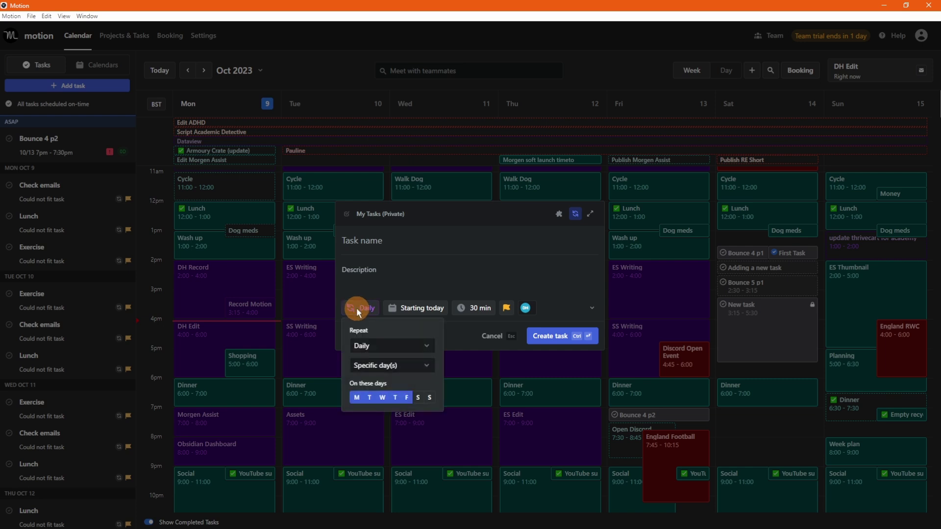
click(379, 346)
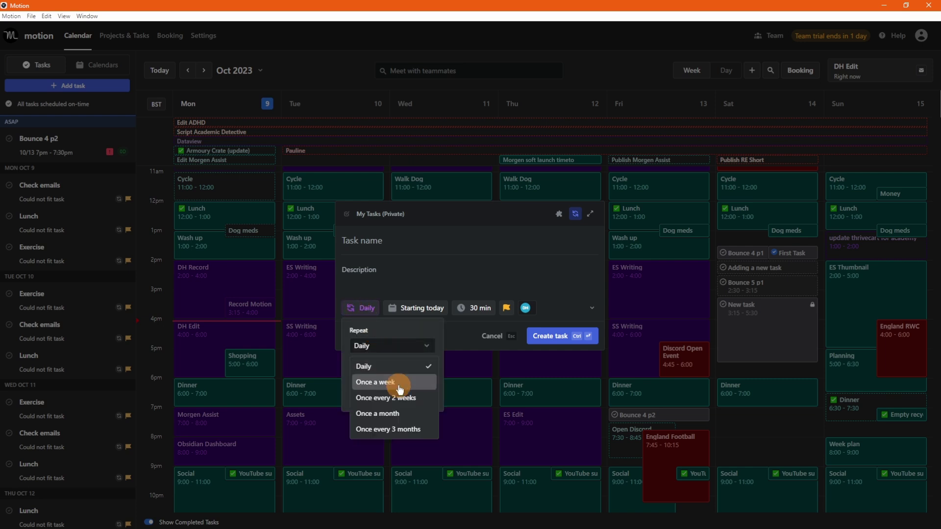
click(399, 333)
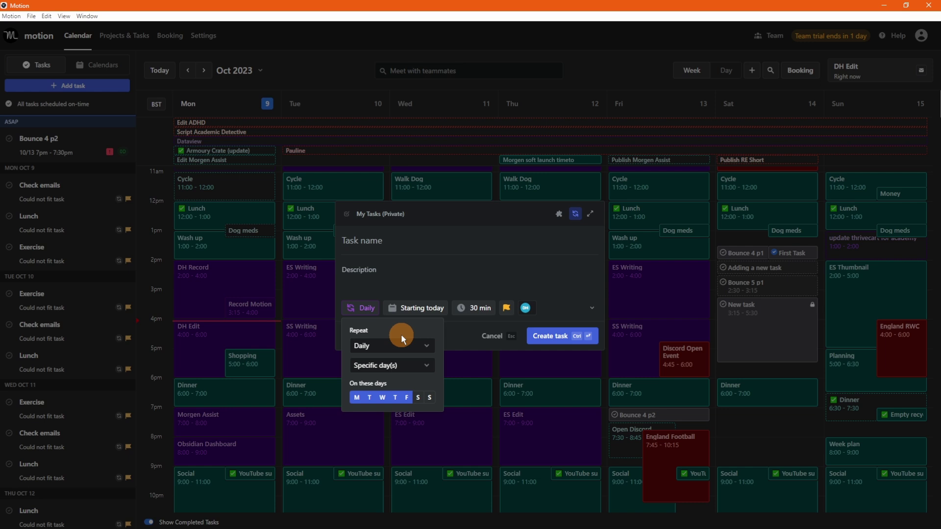
click(427, 275)
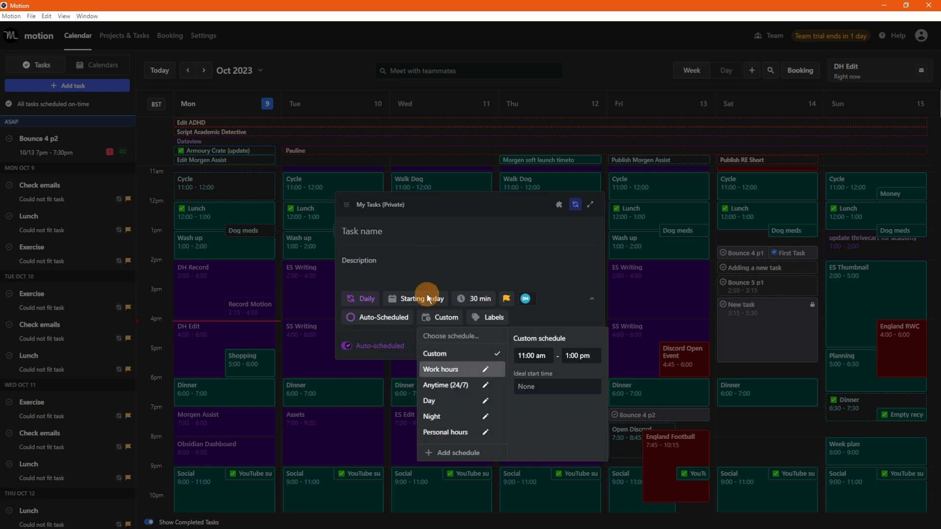
click(405, 269)
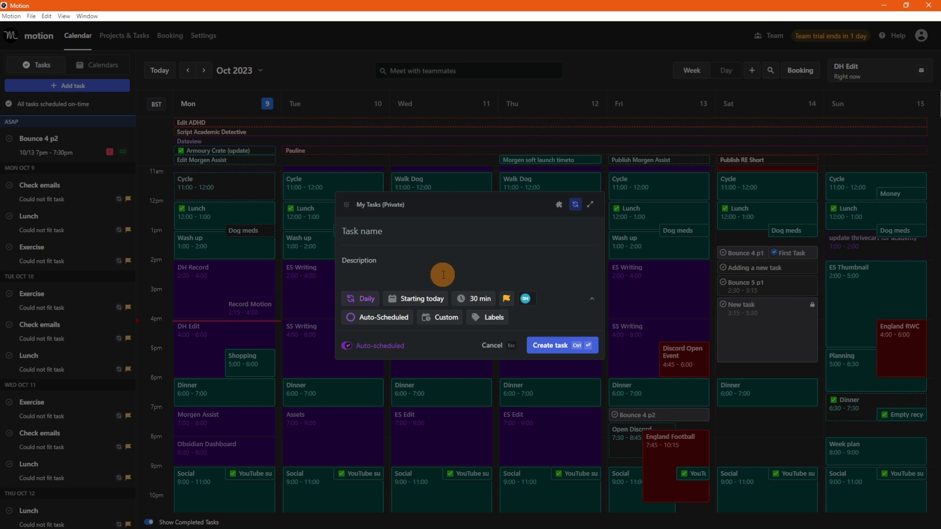
Step: Add a new label named "Tag" to the recurring task and create the task with the name "recurring"
click(492, 320)
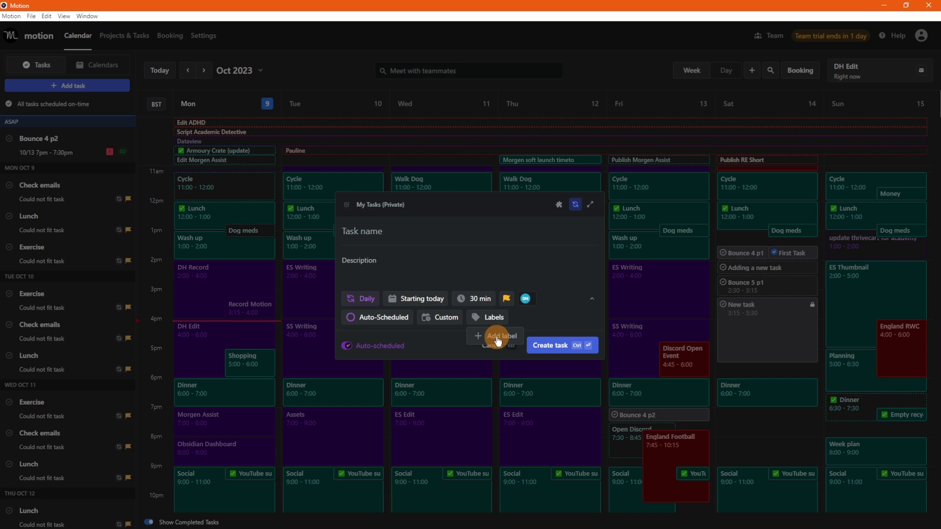
click(498, 339)
text(Tag)
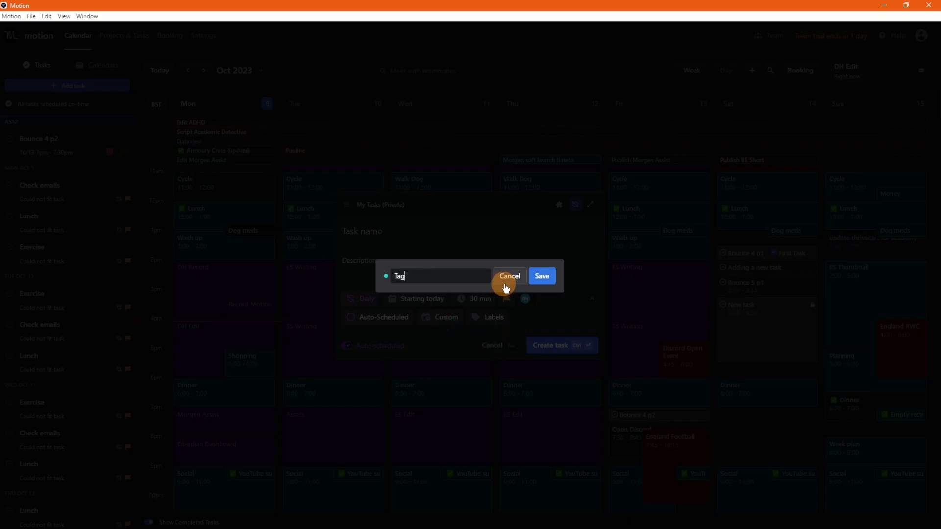
click(542, 277)
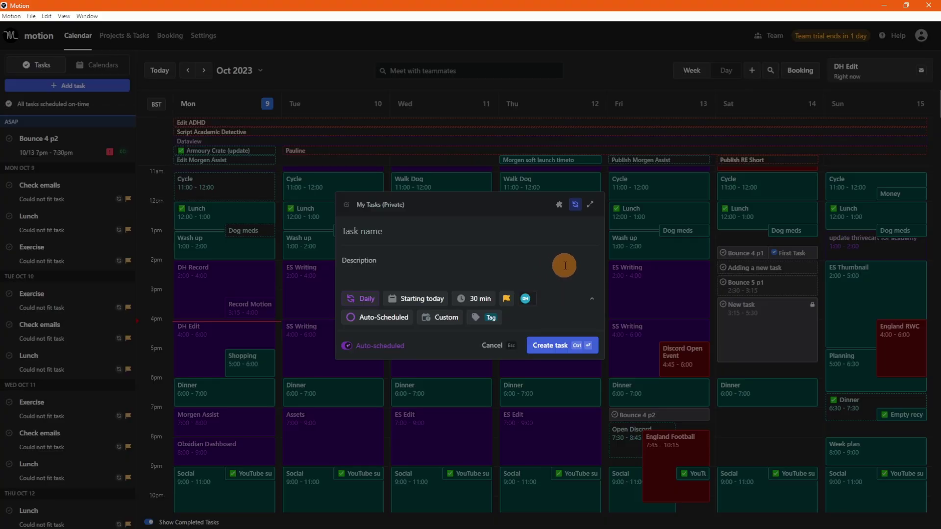
click(603, 277)
Step: Examine the week calendar and the task list for occurrences of the "recurring" task
scroll(578, 276, up, 3)
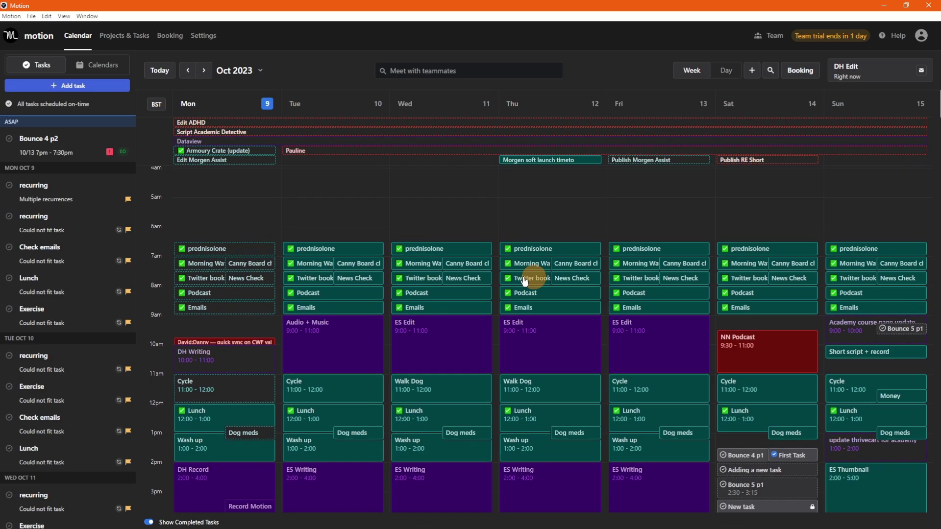
scroll(514, 285, down, 5)
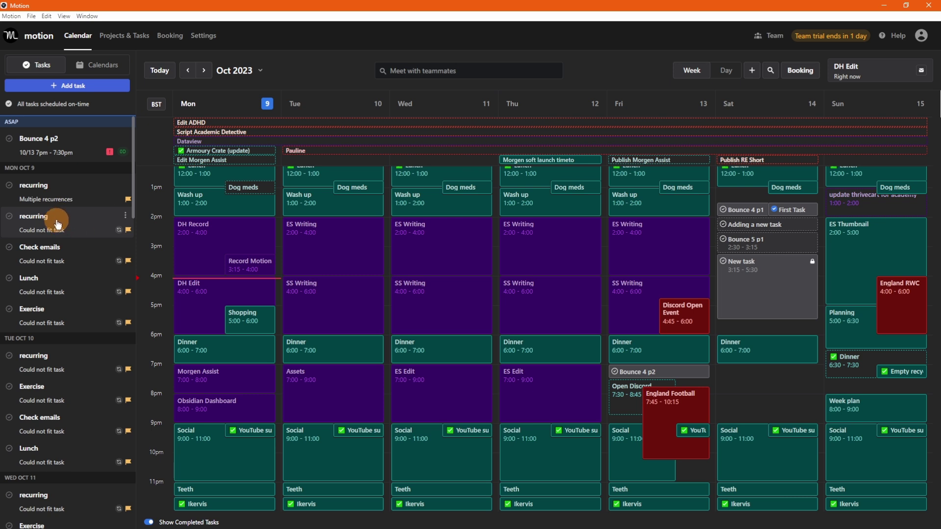
scroll(31, 378, down, 4)
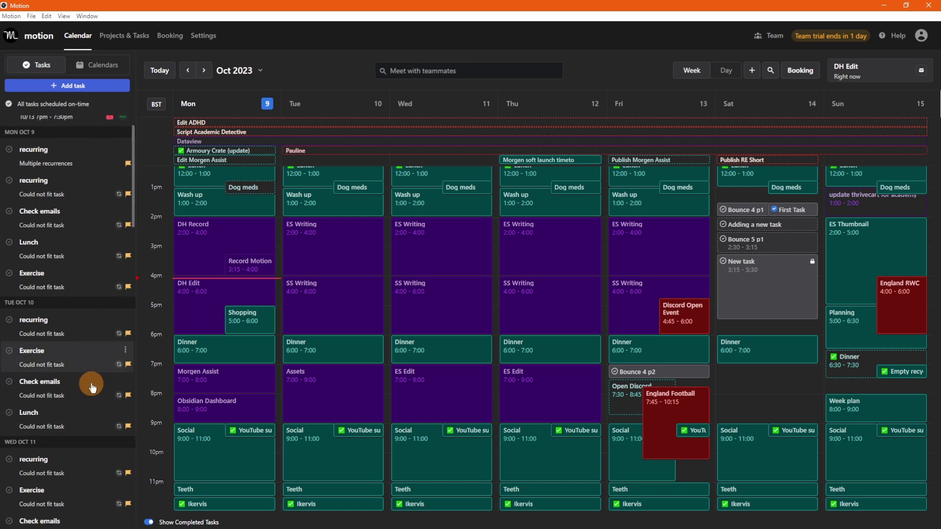
scroll(90, 384, up, 4)
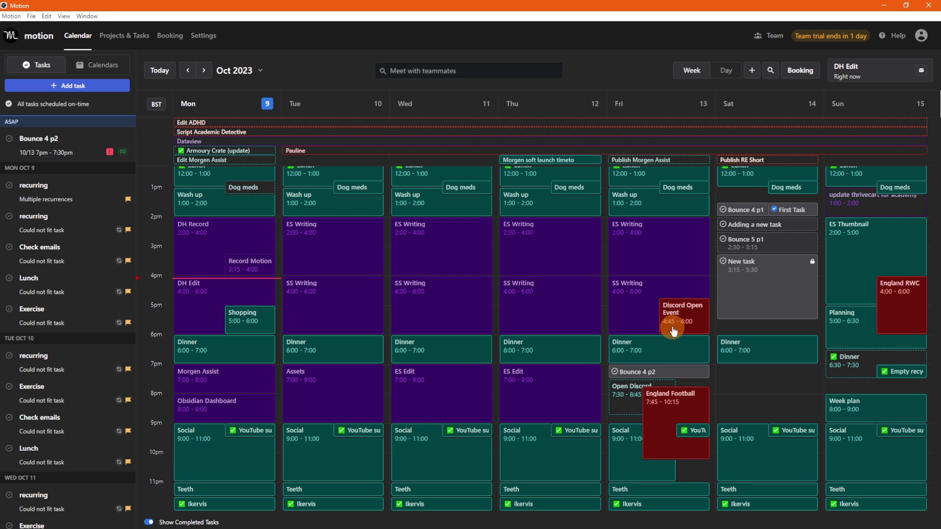
Step: View the list of connected calendars and the options for adding another account, closing the account window without connecting one
click(94, 65)
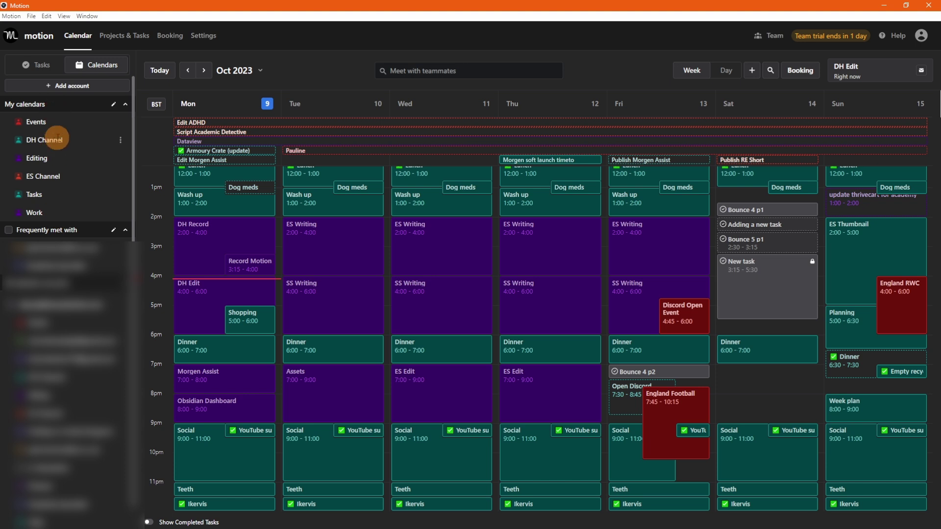
click(73, 87)
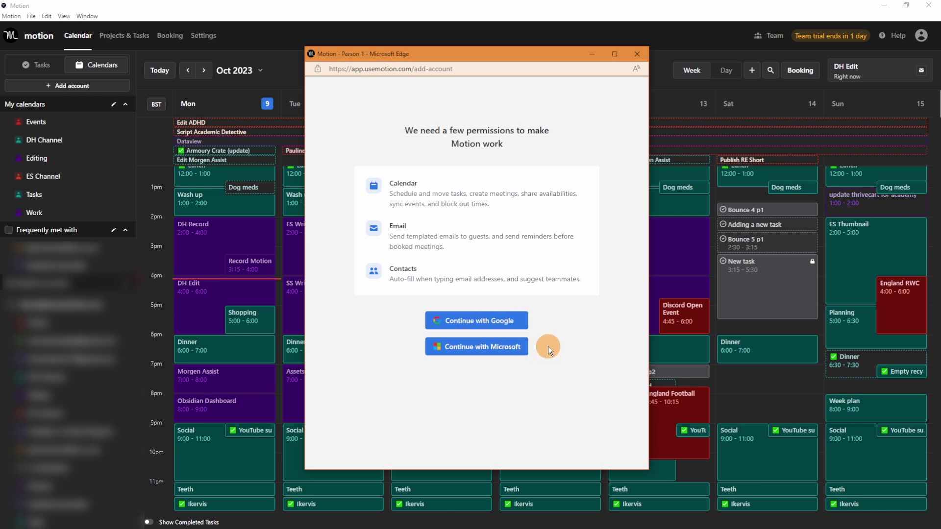
click(637, 54)
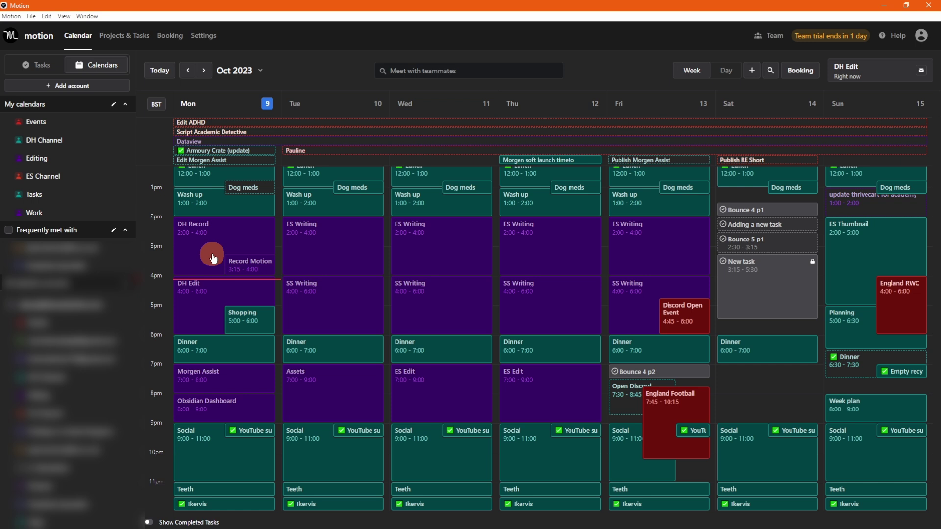
Step: Open the Radical Education project from the projects overview, review its tasks, notes and comment area, and close it
click(124, 37)
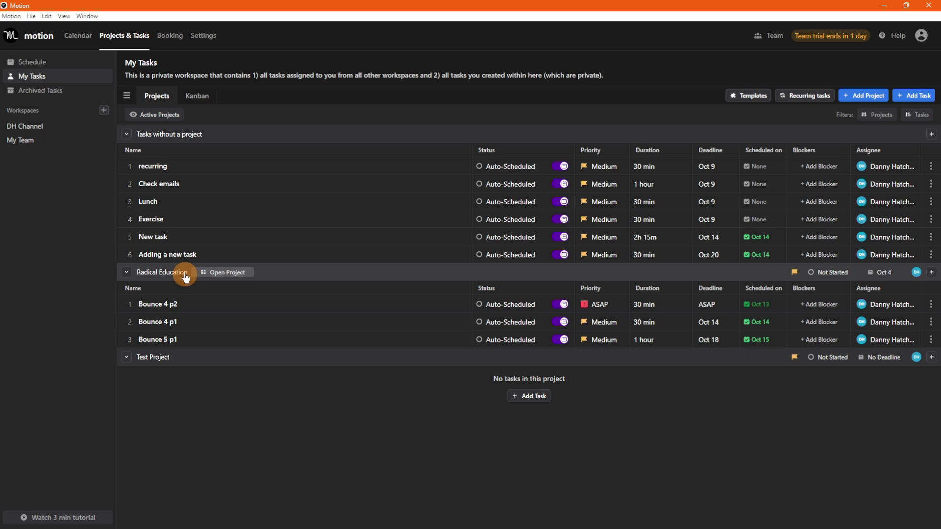
click(228, 270)
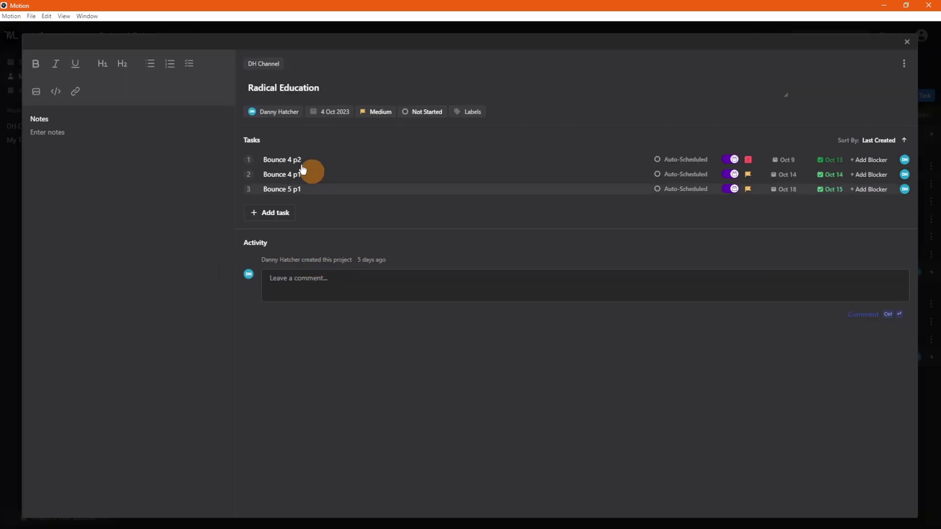
click(78, 139)
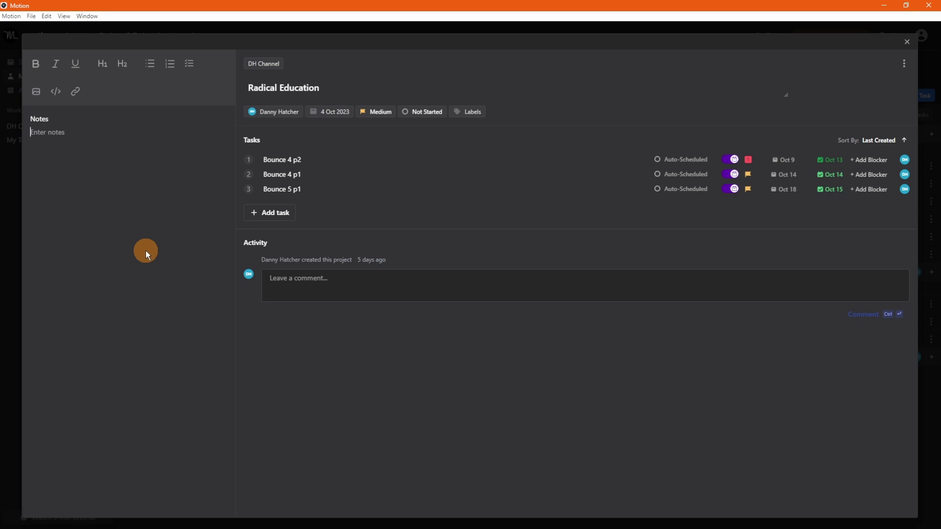
click(279, 270)
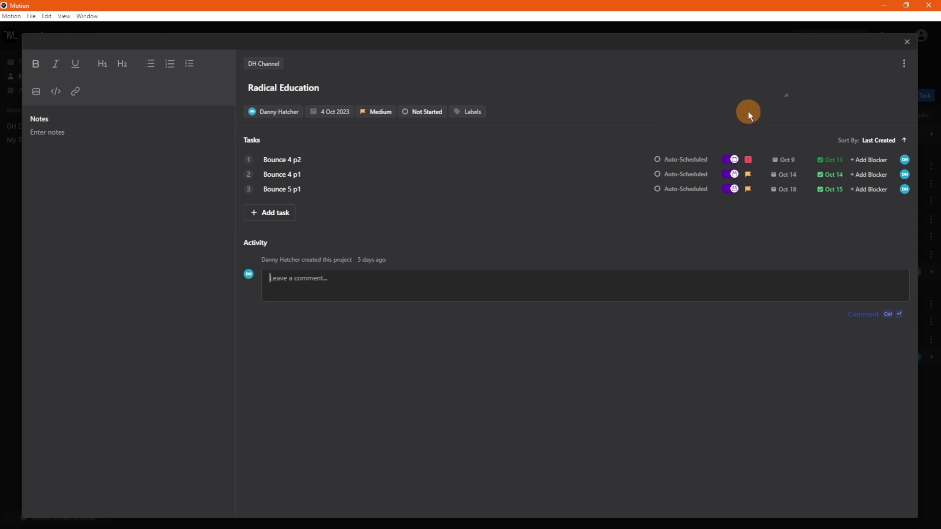
click(902, 49)
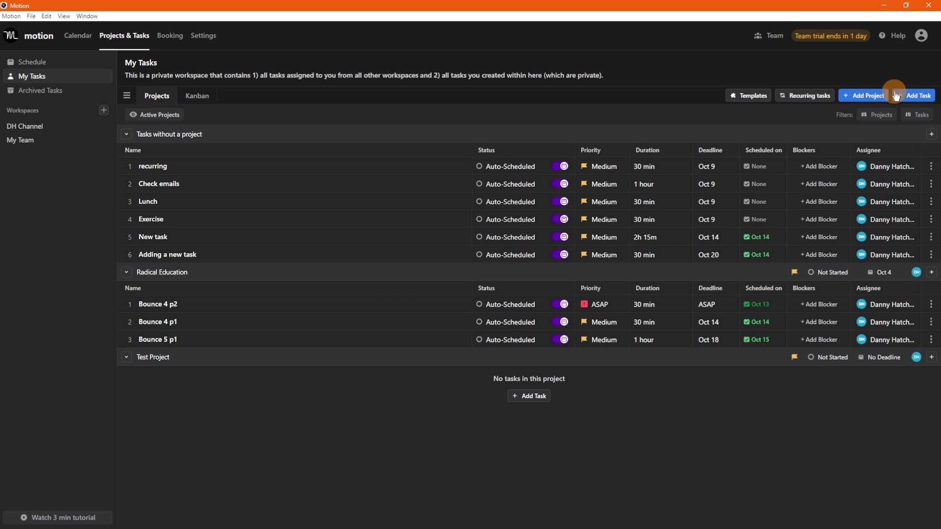
Step: Review the contents of the Project Template among the task templates, and leave without saving changes
click(746, 96)
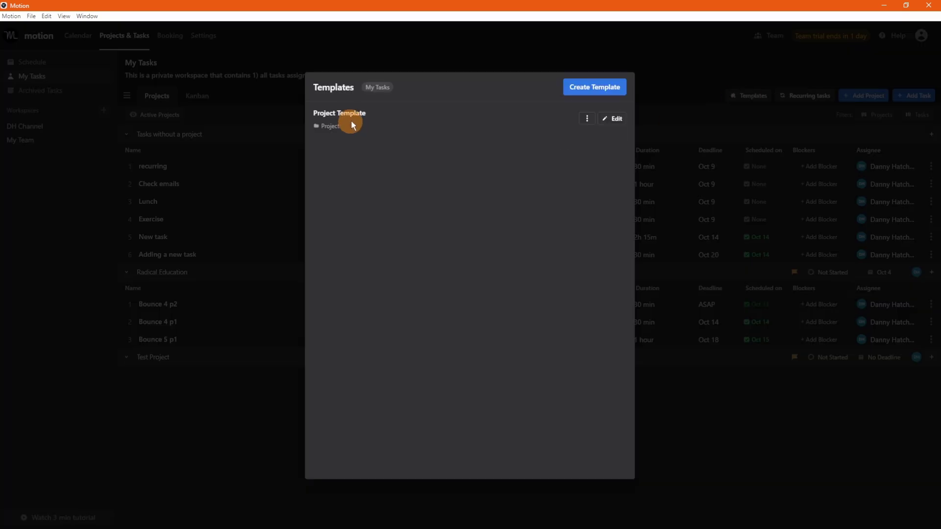
click(614, 120)
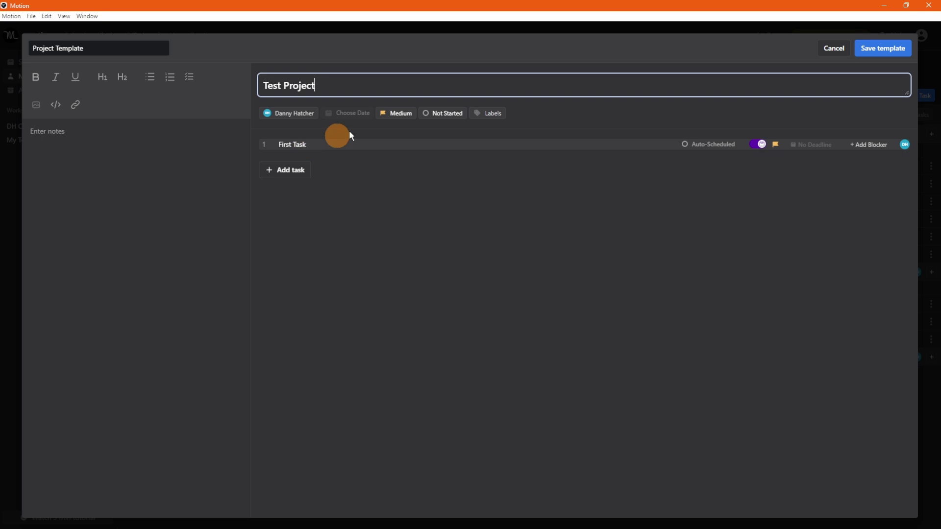
click(826, 53)
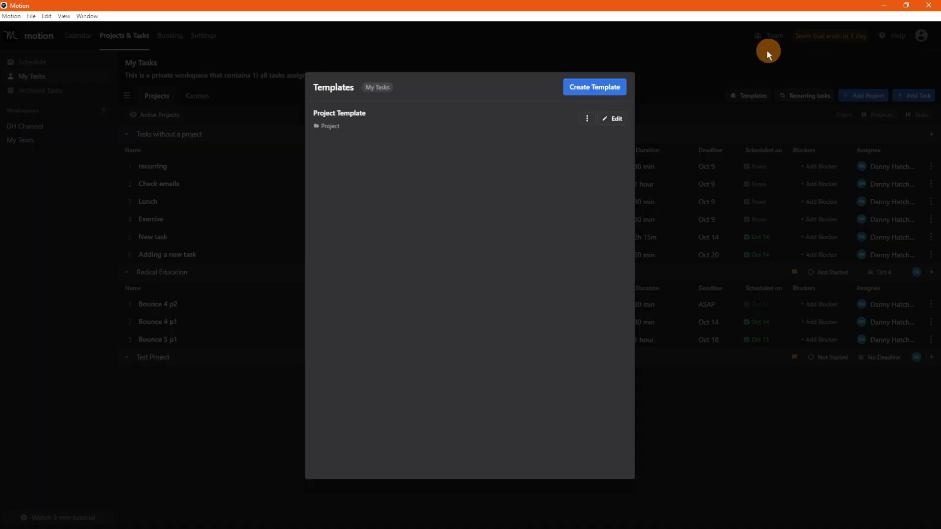
click(734, 59)
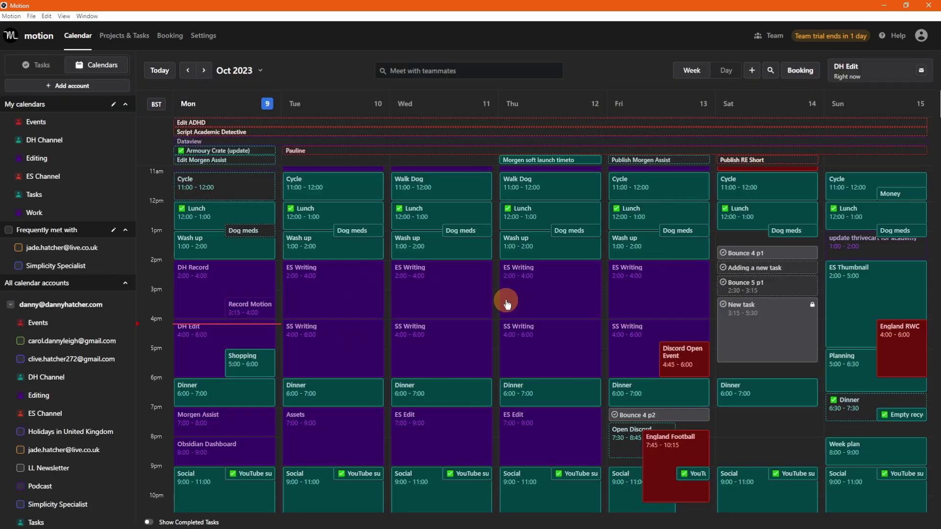
Step: Look over the week's calendar from morning to evening and bring back the task list beside it
scroll(482, 332, up, 5)
scroll(481, 333, down, 6)
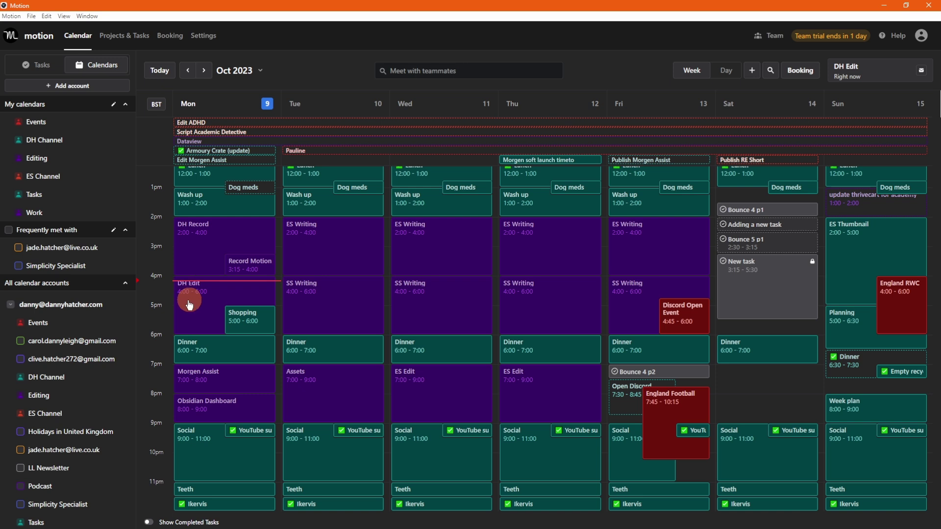
scroll(46, 259, down, 1)
scroll(59, 196, up, 1)
click(27, 64)
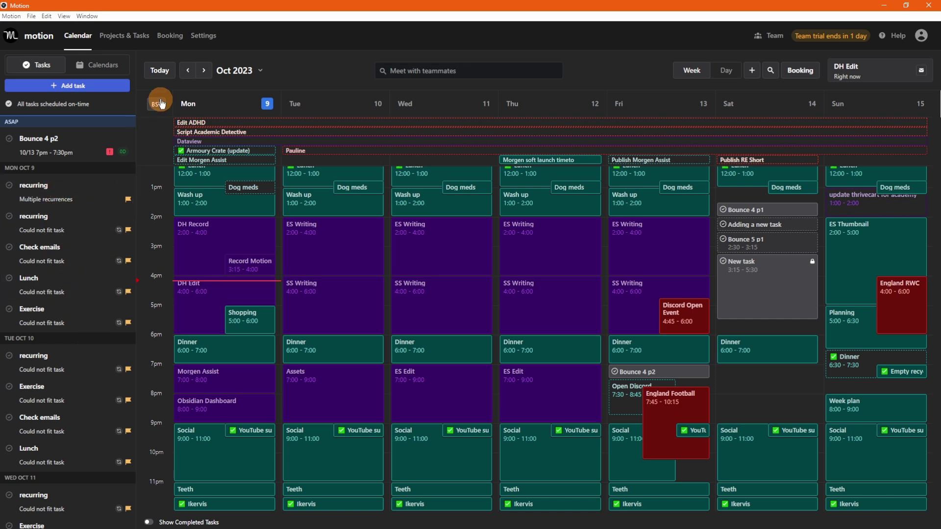
Step: Review the calendar account settings and the default view's week-start and theme options, leaving them unchanged
click(170, 35)
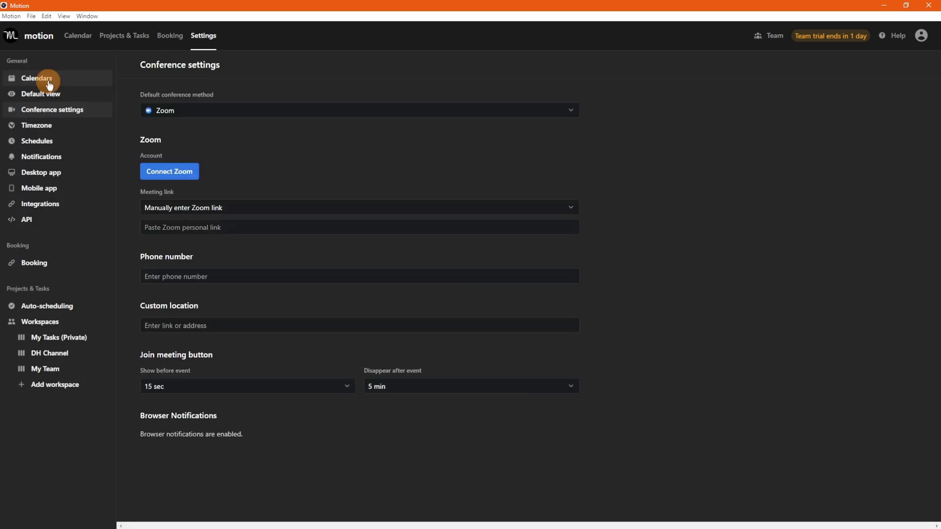
click(50, 86)
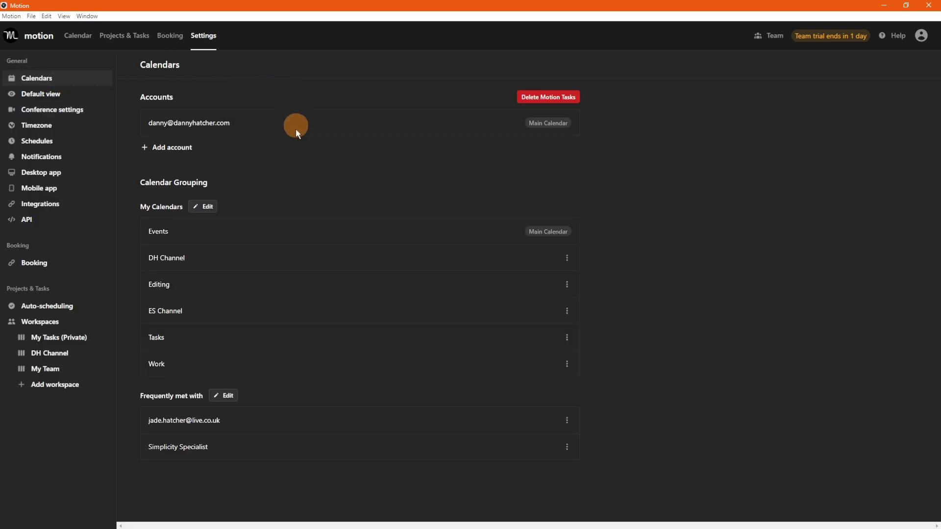
click(52, 94)
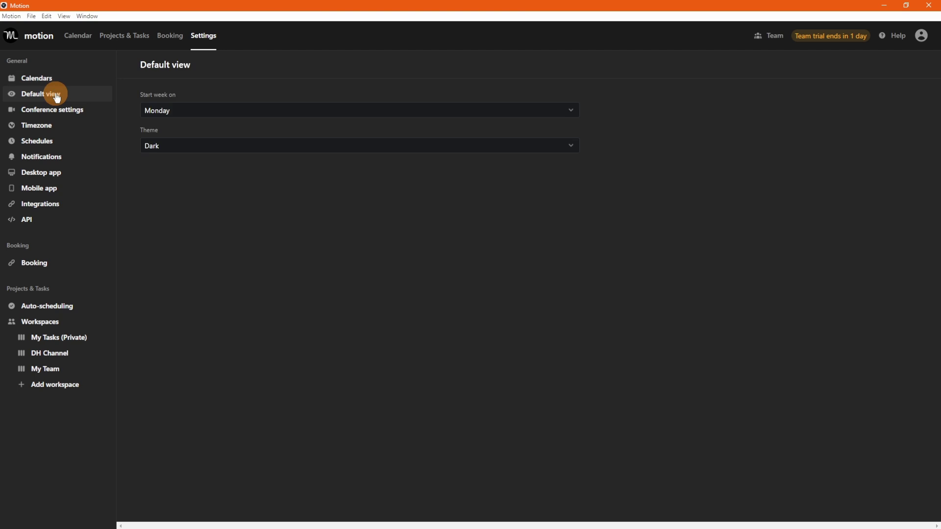
click(210, 109)
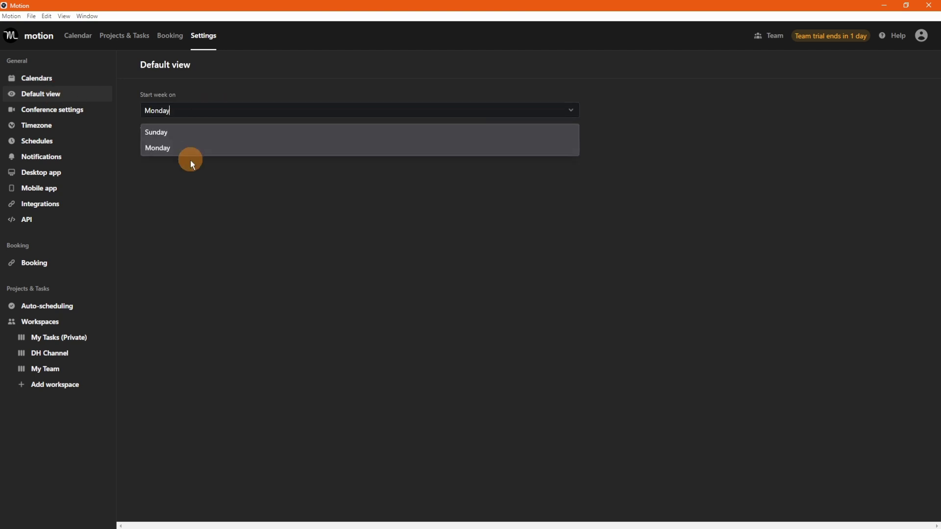
click(188, 198)
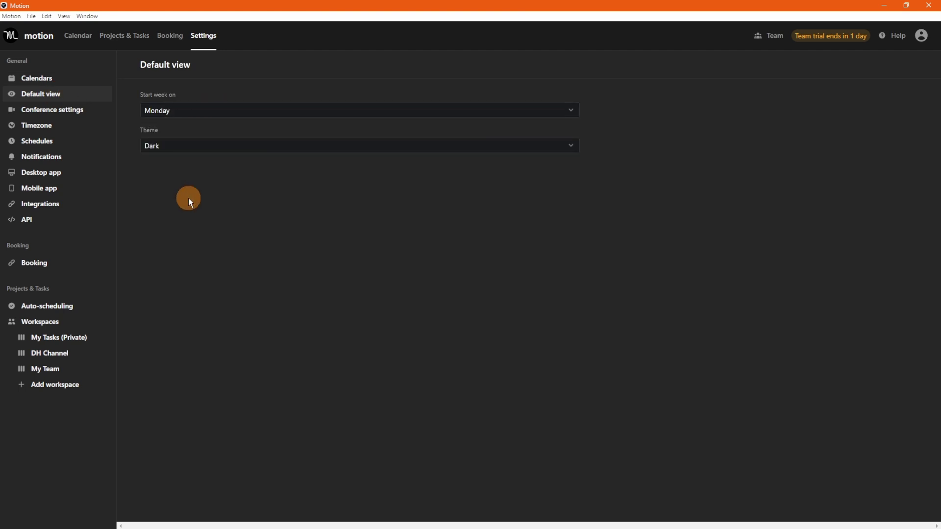
click(191, 152)
click(182, 256)
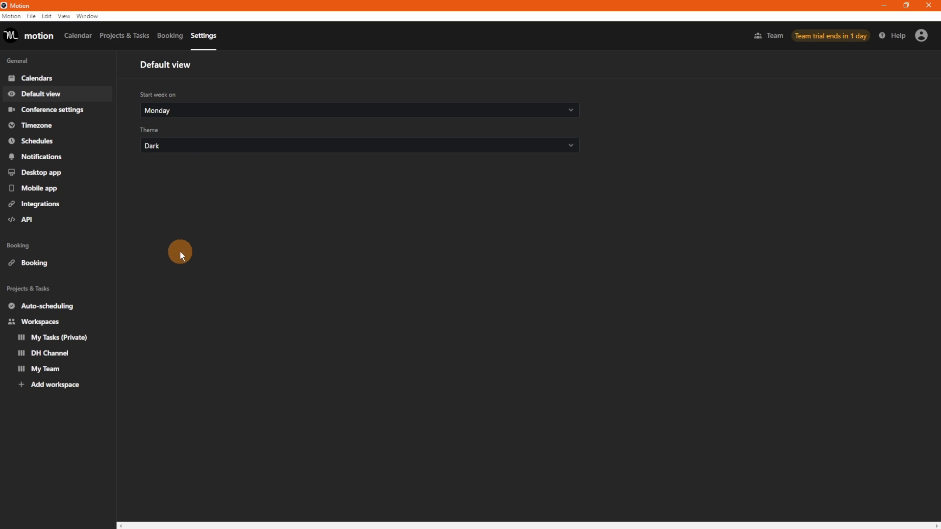
Step: Examine the default conference method options in the conference settings without choosing another one
click(57, 111)
click(201, 112)
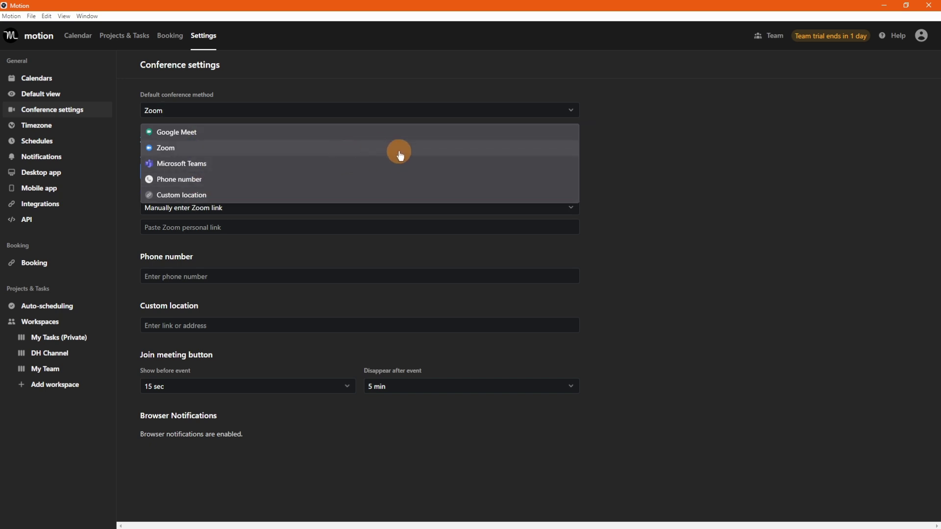
click(617, 155)
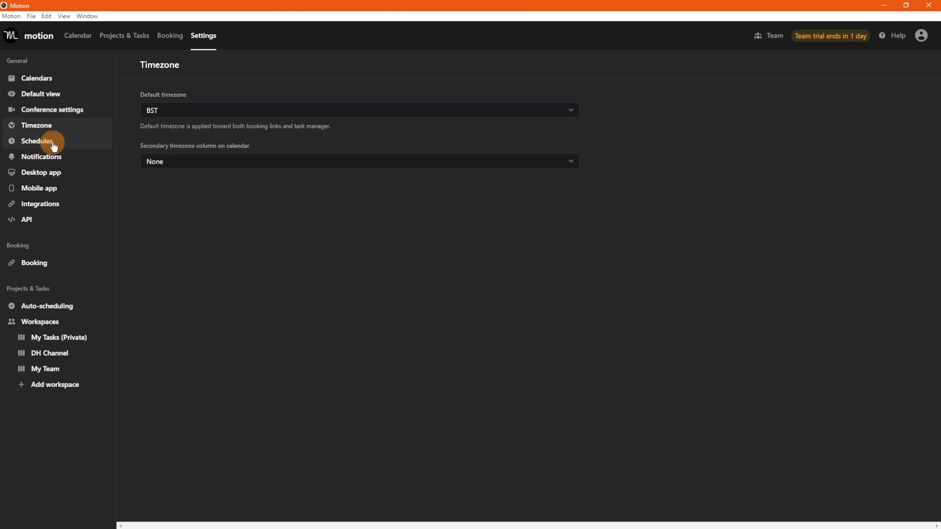
Step: Review the settings for schedules, notifications, and the desktop app with its keyboard shortcuts
click(46, 141)
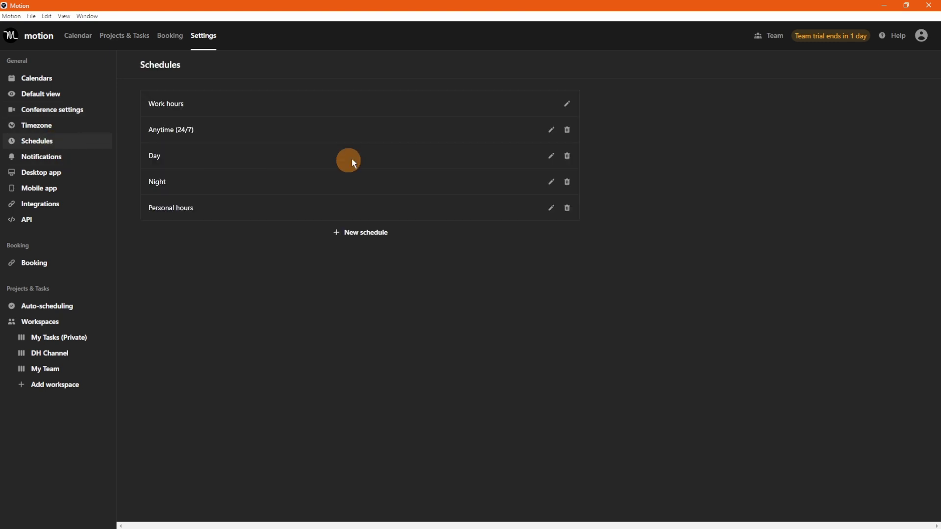
click(80, 156)
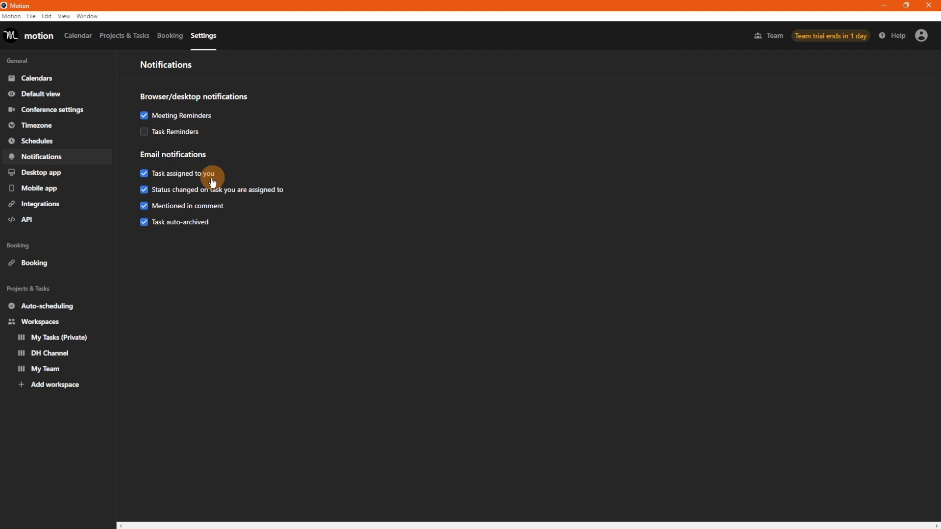
click(84, 175)
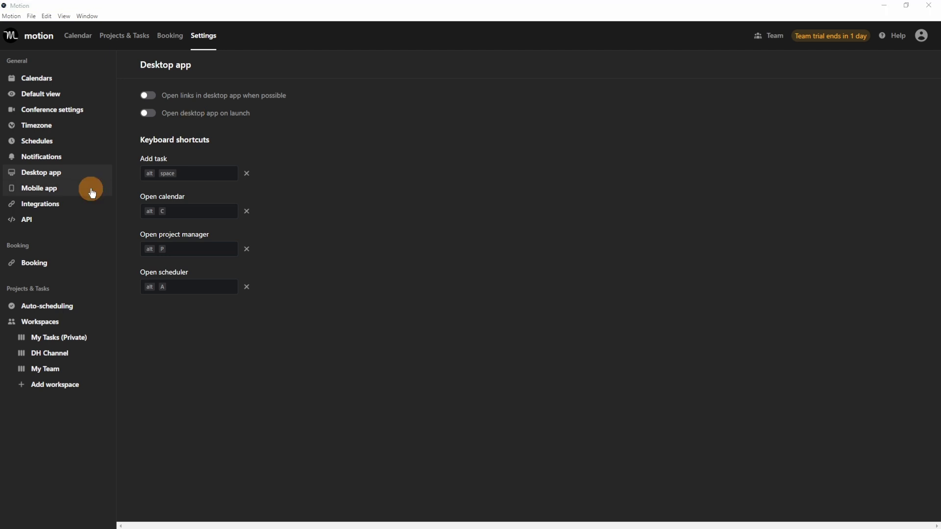
Step: Review the Zapier integration settings and the API request overview
click(55, 209)
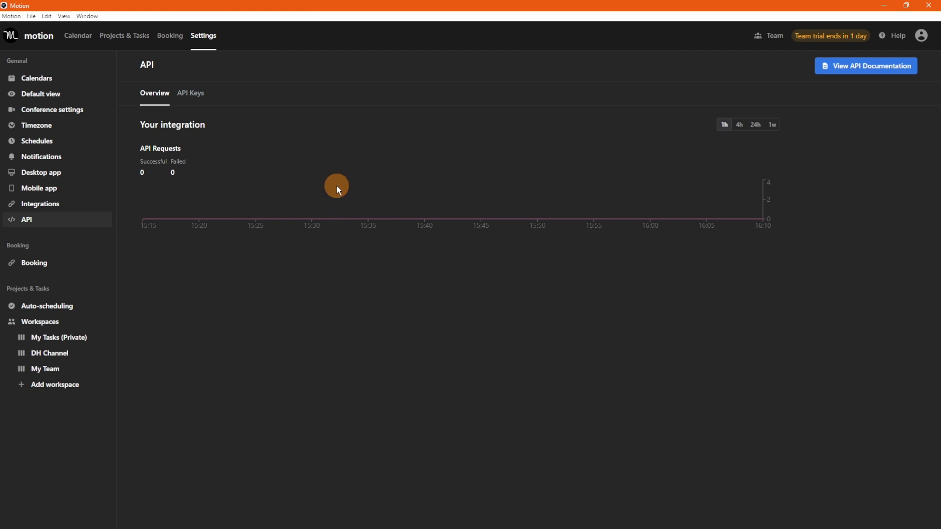
click(90, 208)
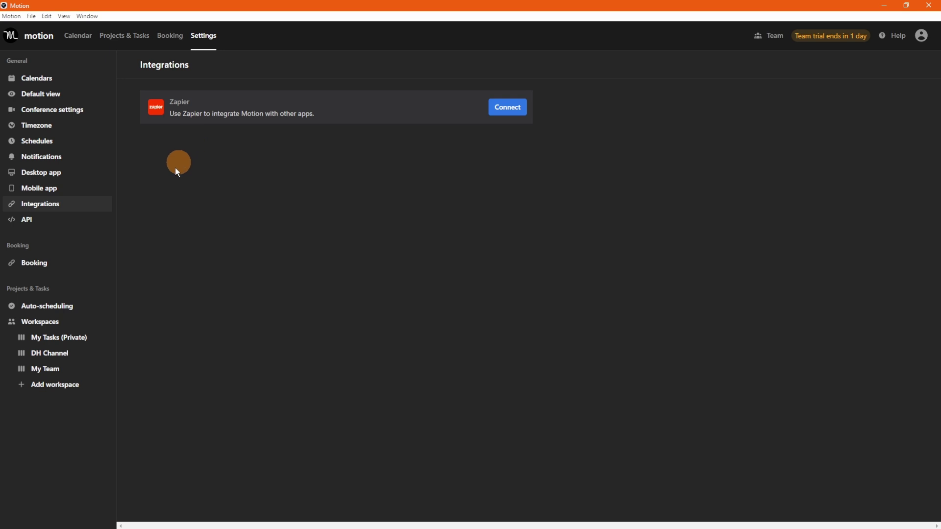
click(69, 219)
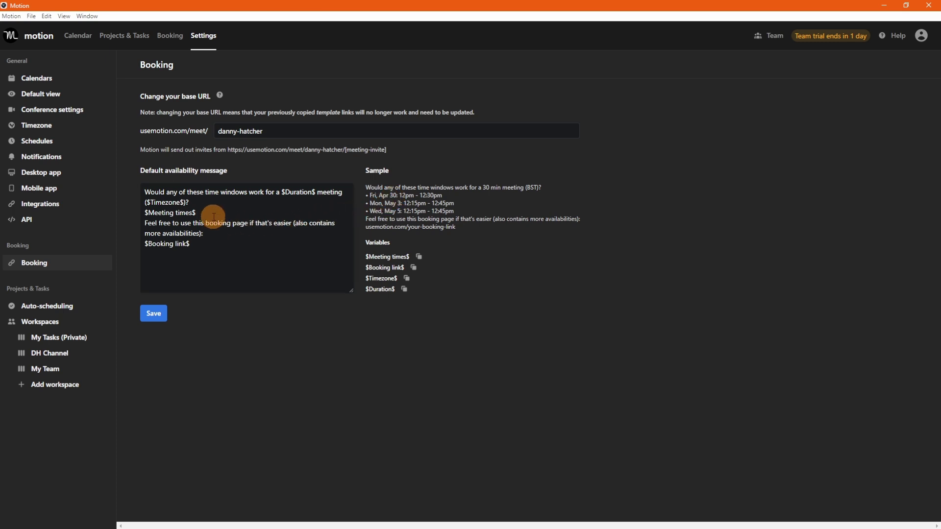
Step: Examine the $Timezone$ variable and the remaining text of the default availability message in the booking settings
drag(191, 203, 141, 205)
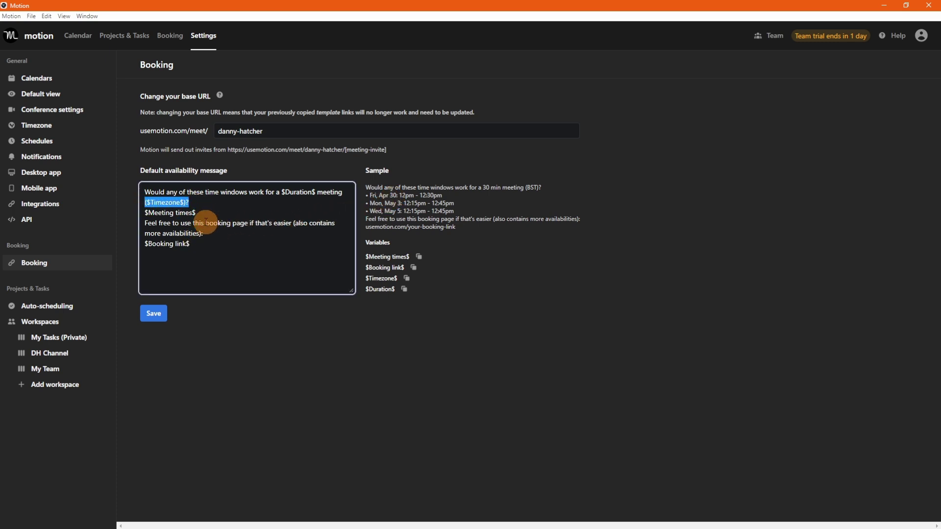
key(Right)
click(208, 232)
click(390, 221)
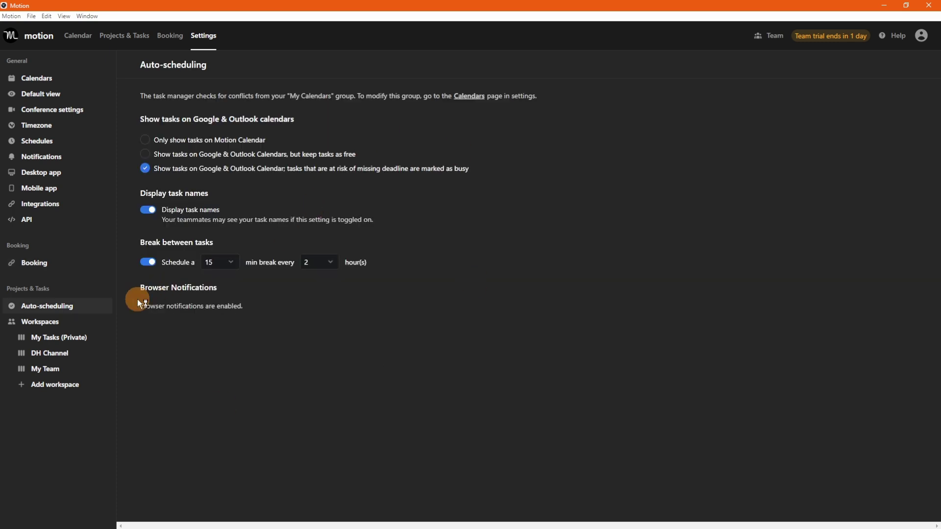
Step: Review the workspace settings for My Tasks (Private), DH Channel and My Team, and return to the calendar
click(59, 325)
click(67, 336)
click(59, 352)
click(59, 367)
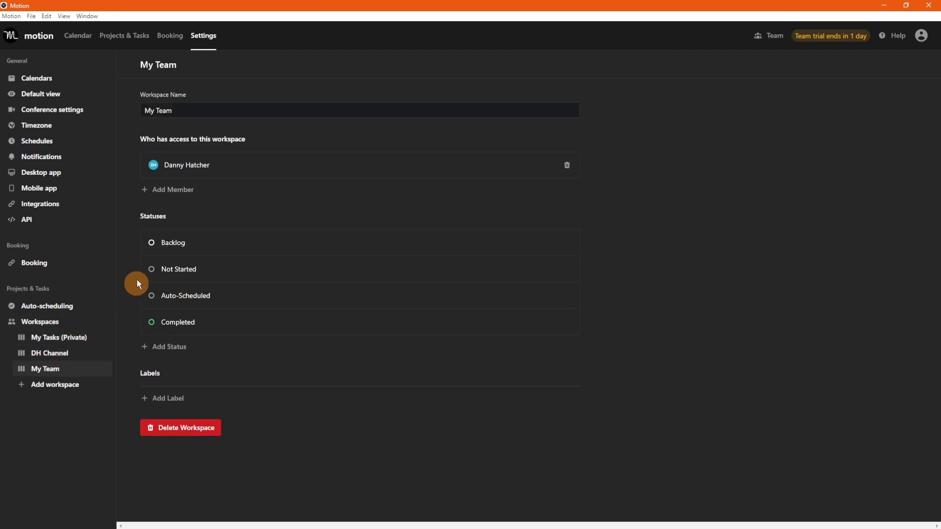
click(78, 35)
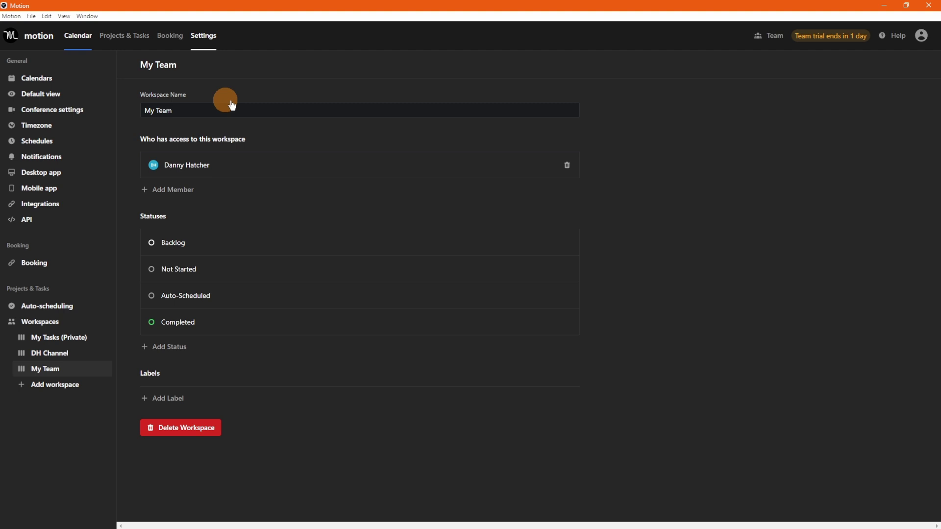